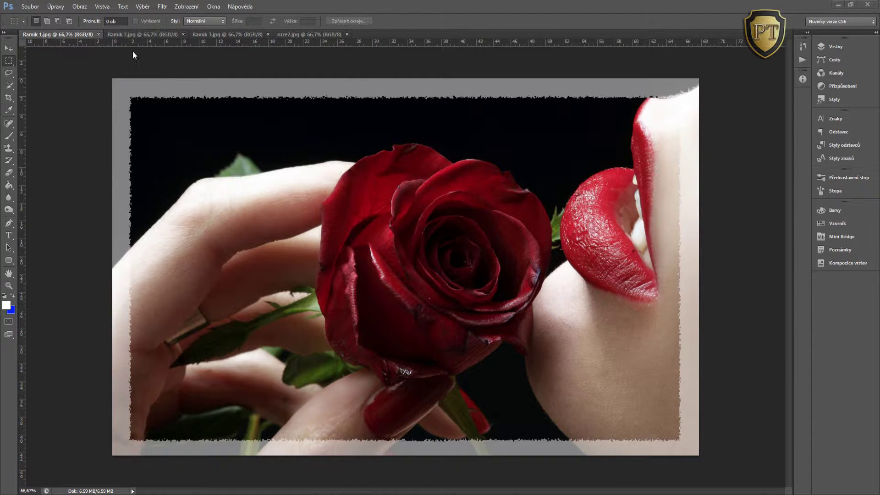
# Preview the Ramik 2 and Ramik 3 sample frames, then close the gold sparkle and streaky samples
pyautogui.click(144, 36)
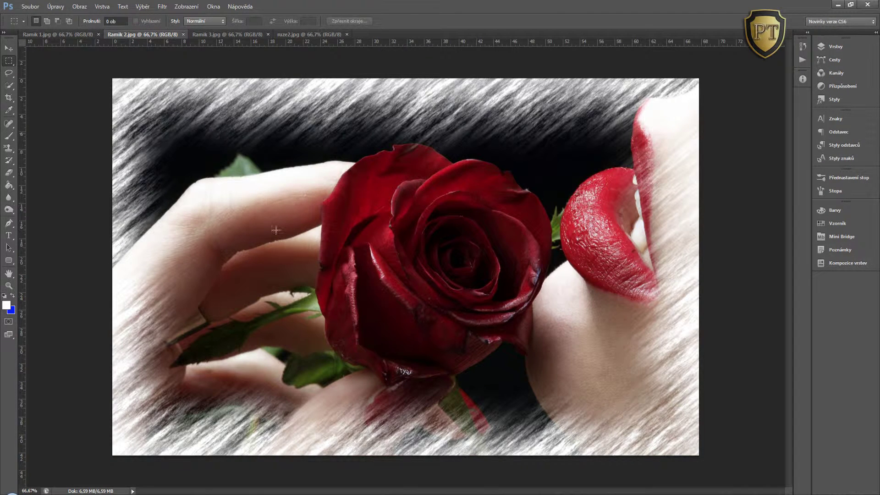
pyautogui.click(232, 34)
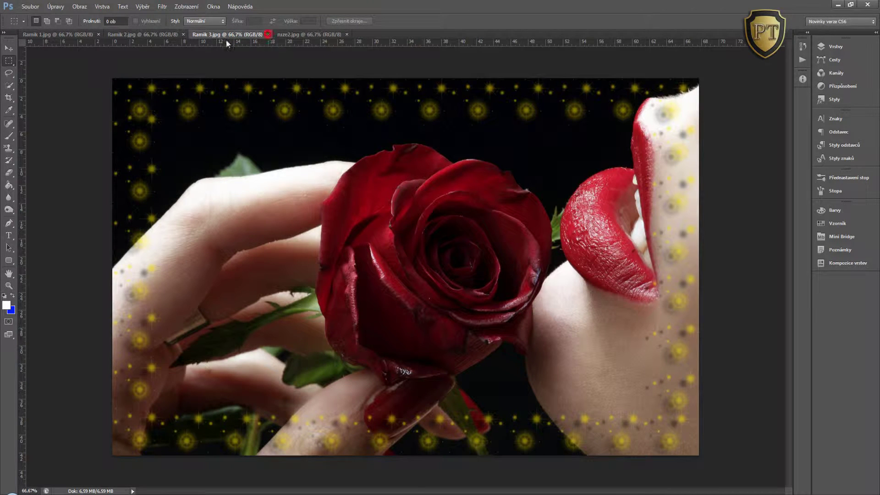
pyautogui.click(268, 34)
pyautogui.click(181, 34)
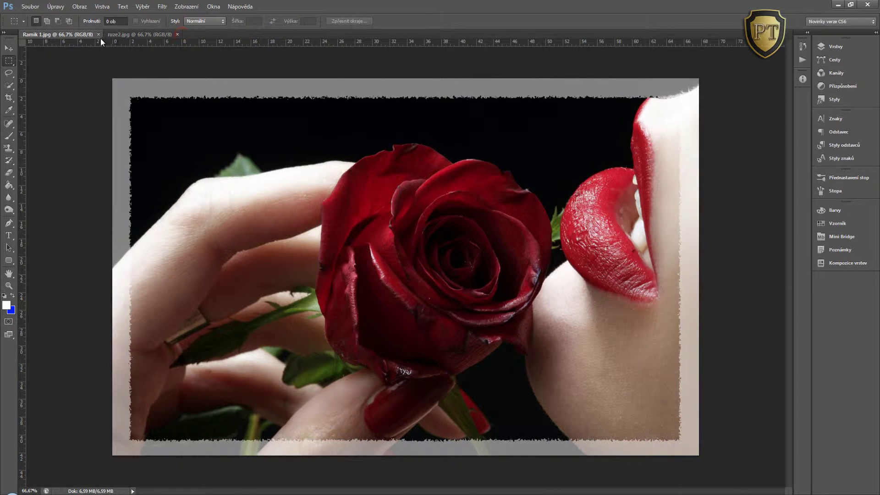
# Close the last Ramik sample and convert the rose background Pozadí into layer Vrstva 0
pyautogui.click(98, 34)
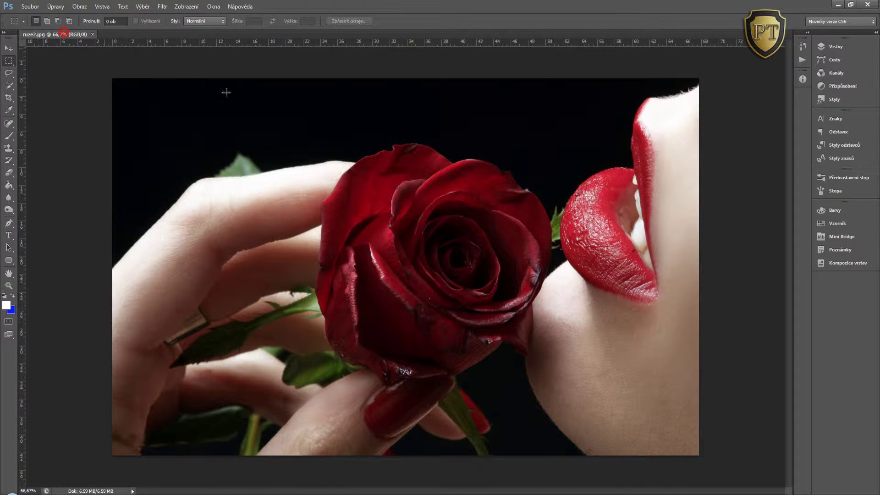
pyautogui.click(842, 45)
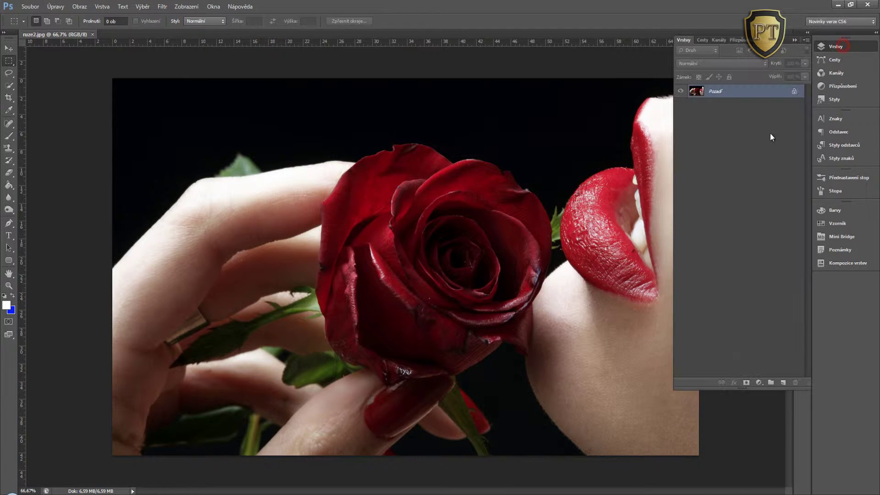
pyautogui.doubleClick(738, 92)
pyautogui.click(533, 159)
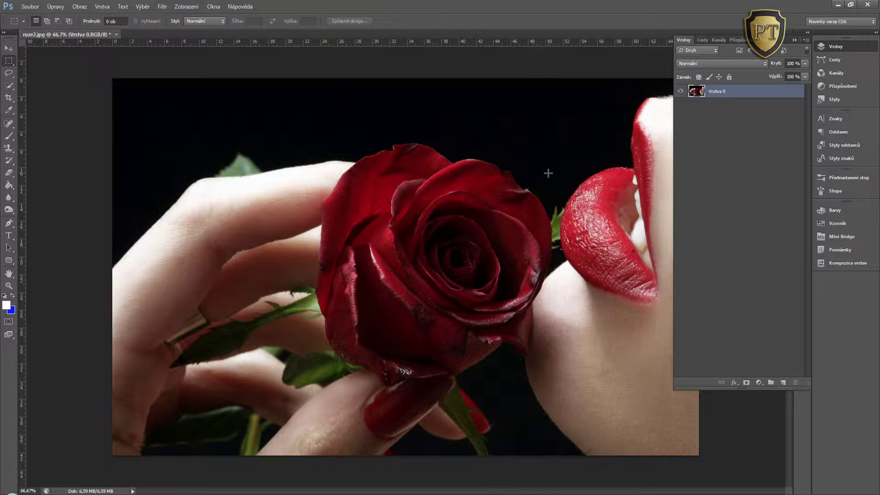
# Add a white-filled layer Vrstva 1 beneath the photo, then reselect Vrstva 0
pyautogui.press('ctrl')
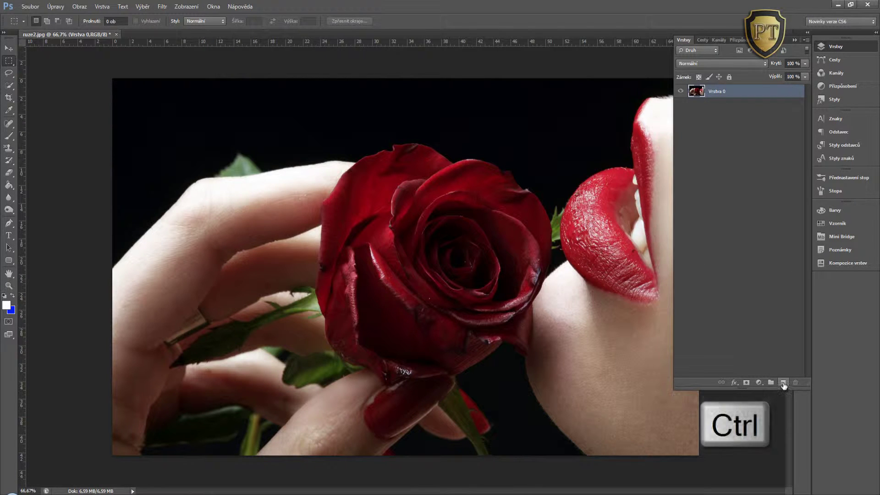
pyautogui.keyDown('ctrl'); pyautogui.click(783, 383); pyautogui.keyUp('ctrl')
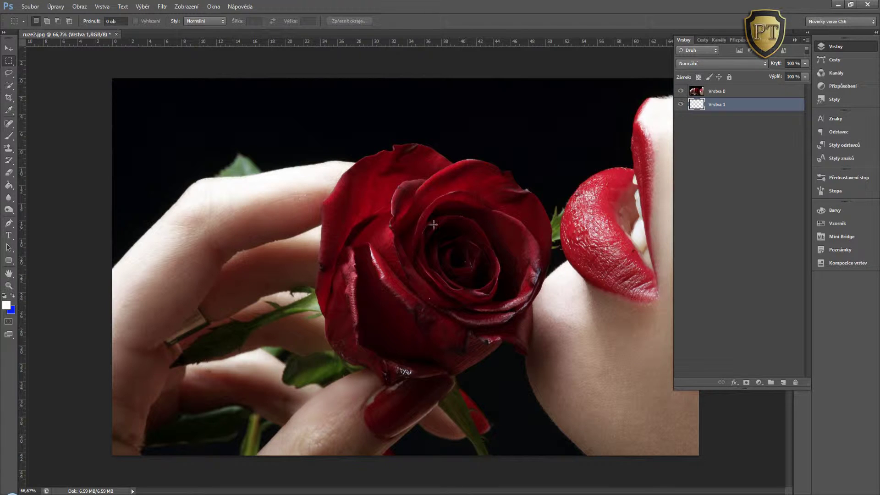
pyautogui.click(8, 184)
pyautogui.click(229, 183)
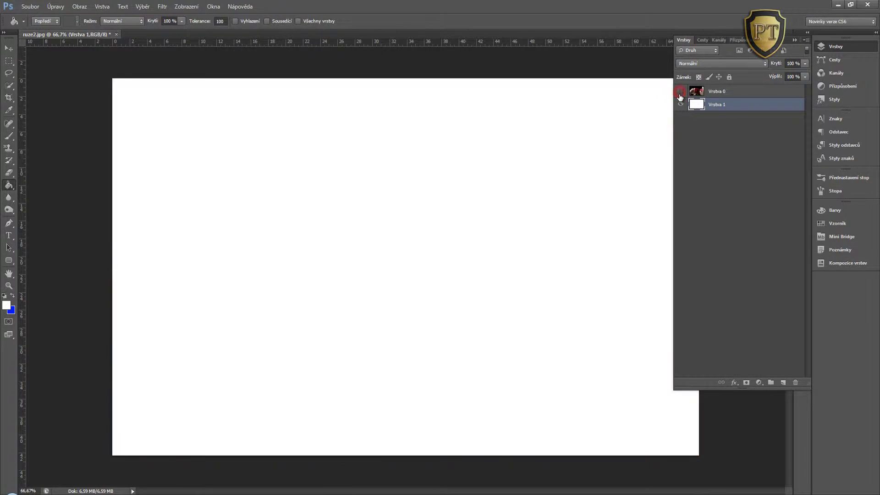
pyautogui.click(680, 92)
pyautogui.click(729, 92)
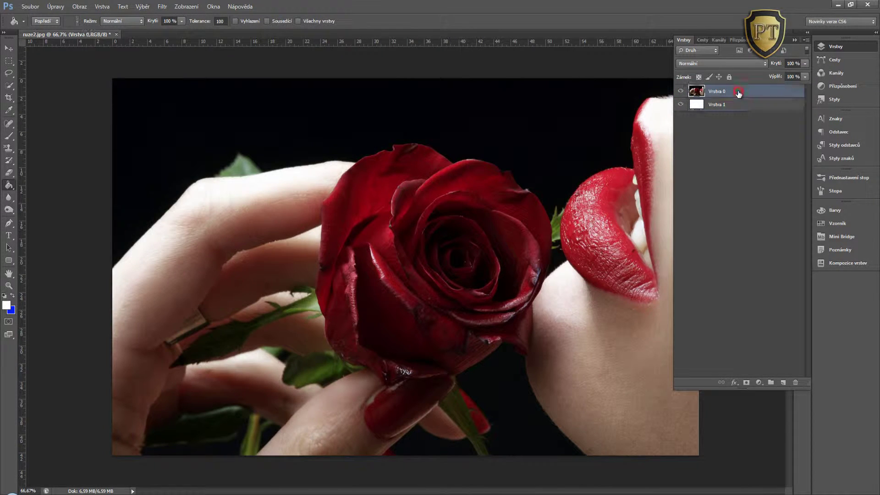
pyautogui.click(9, 60)
# Select a rectangle slightly inside the photo edges and convert it to a Quick Mask
pyautogui.click(44, 59)
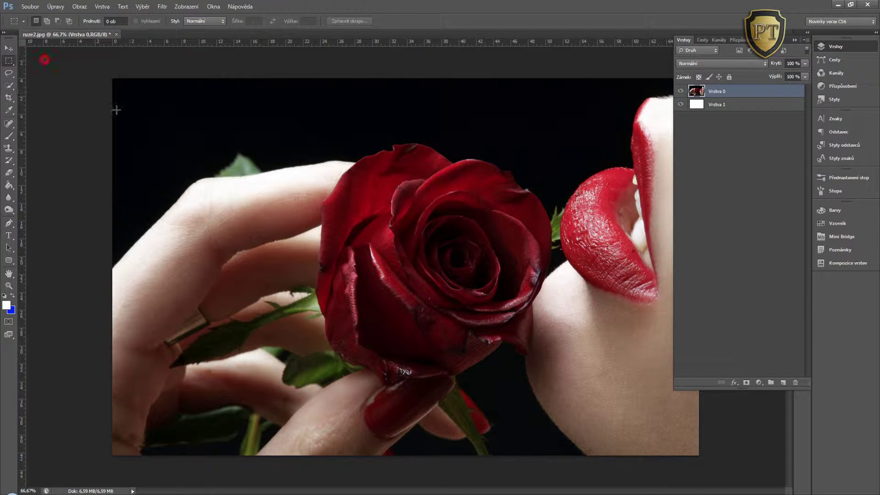
pyautogui.moveTo(137, 98)
pyautogui.mouseDown()
pyautogui.moveTo(690, 443)
pyautogui.moveTo(682, 438)
pyautogui.mouseUp()
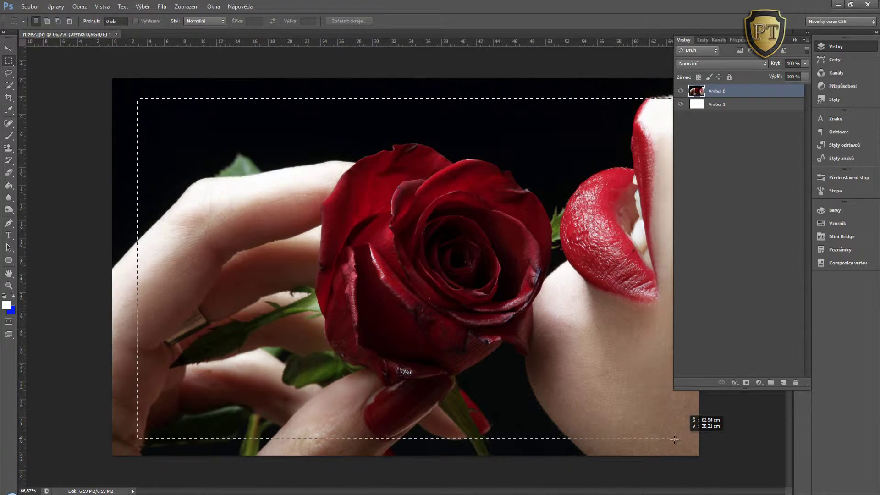
pyautogui.moveTo(682, 437); pyautogui.dragTo(670, 430)
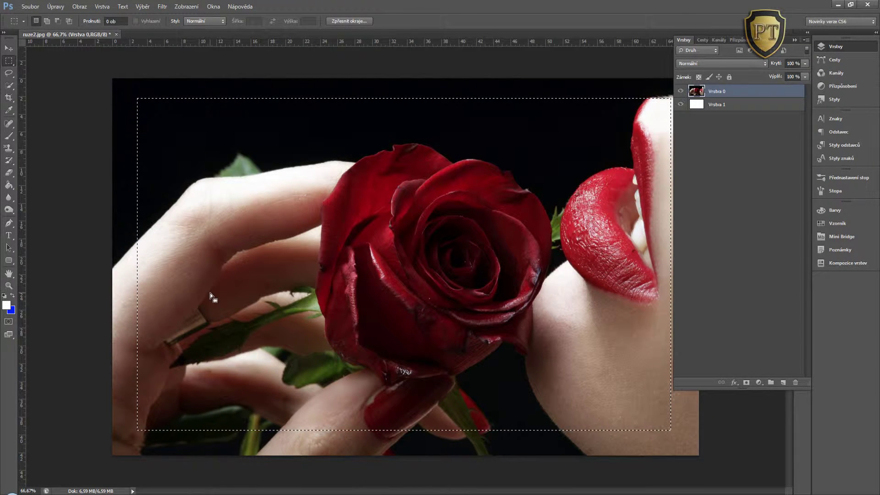
pyautogui.press('q')
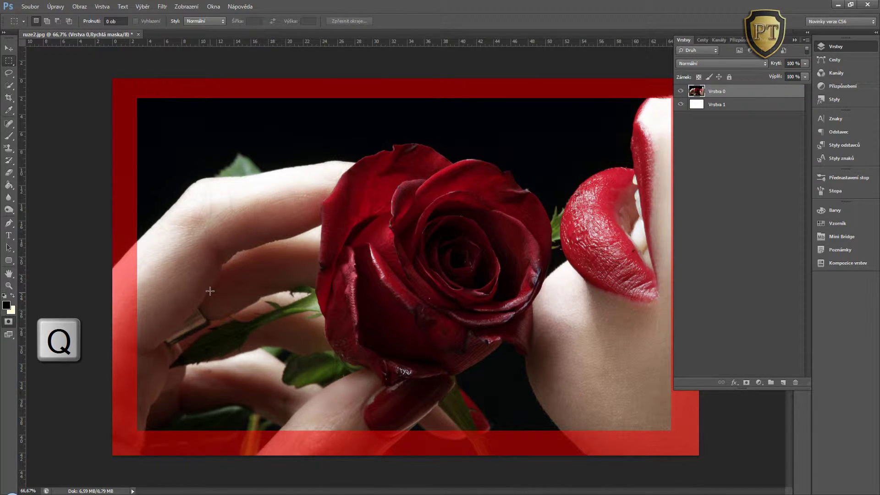
# Apply the Postřik (Spatter) brush-stroke filter to the quick mask, then exit Quick Mask
pyautogui.click(162, 6)
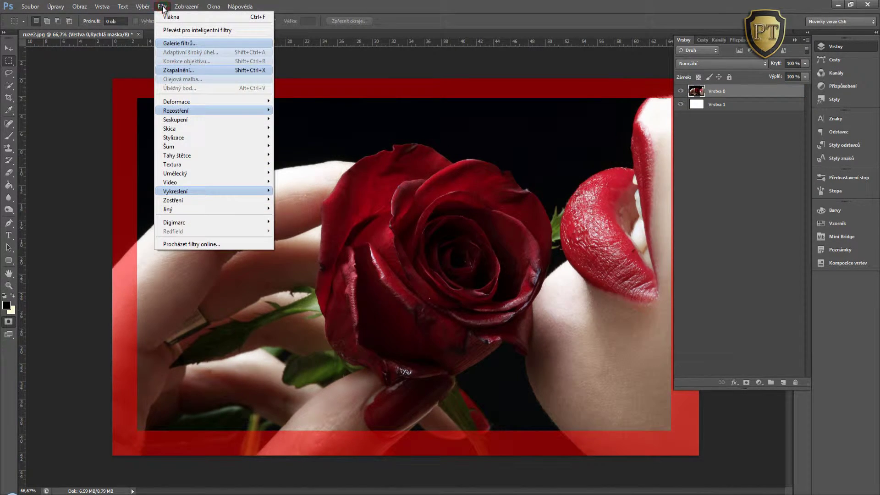
pyautogui.click(172, 43)
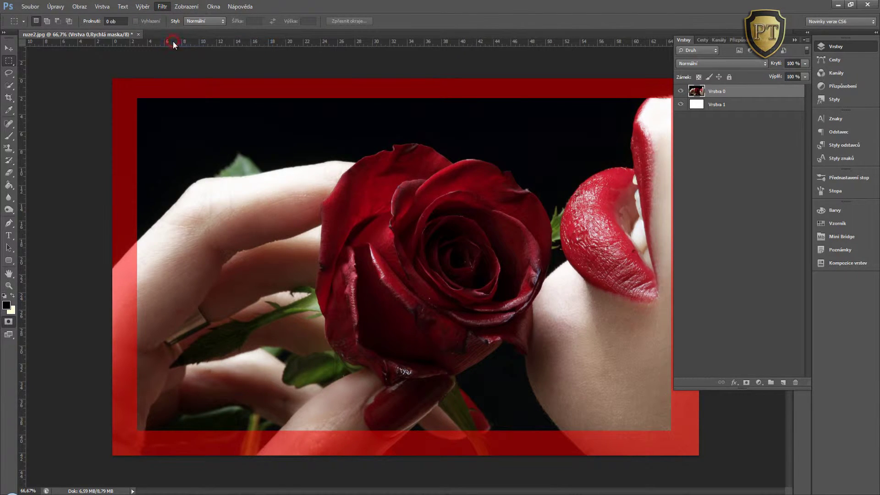
pyautogui.click(645, 105)
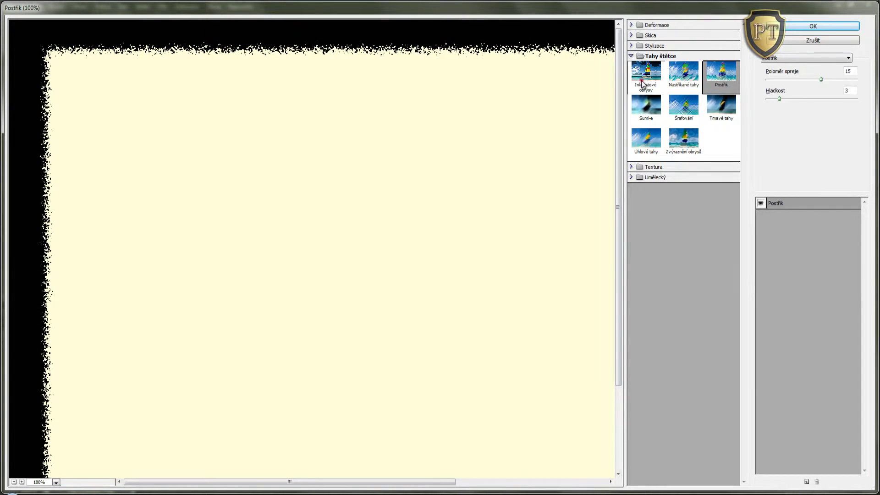
pyautogui.click(689, 82)
pyautogui.click(717, 75)
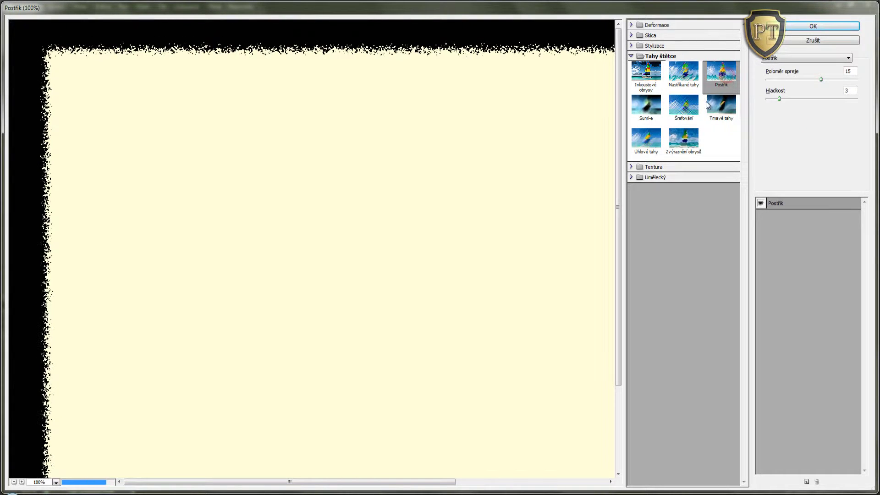
pyautogui.click(813, 27)
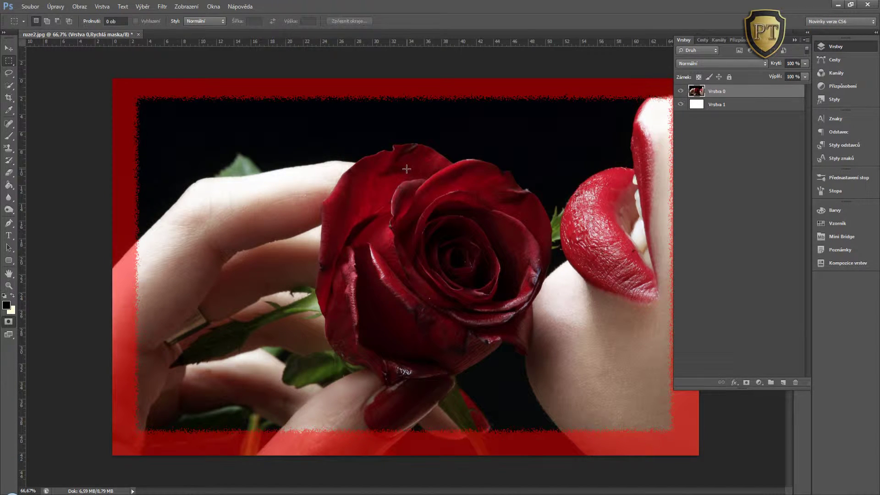
pyautogui.press('q')
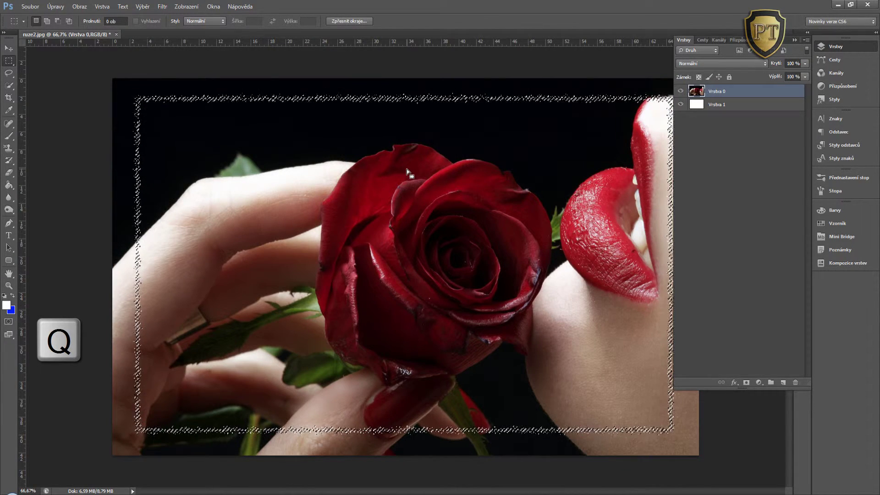
# Mask Vrstva 0 with the ragged selection and lower the mask density to 51%
pyautogui.click(745, 383)
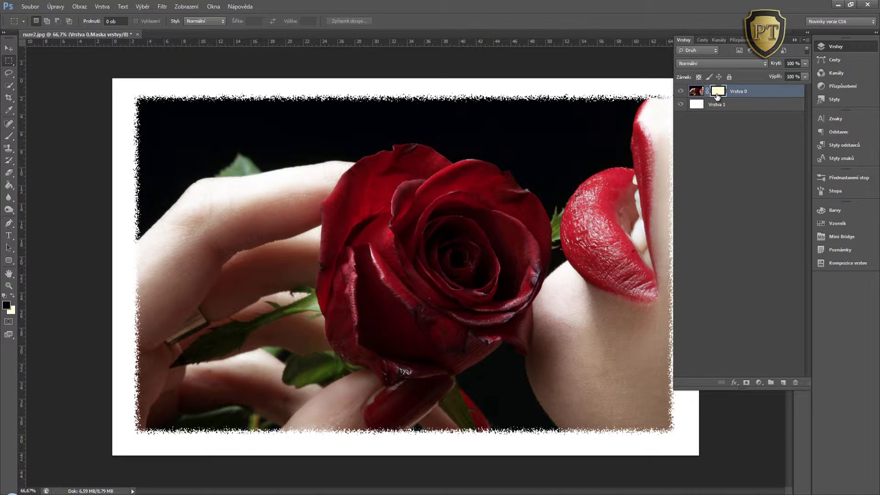
pyautogui.doubleClick(717, 94)
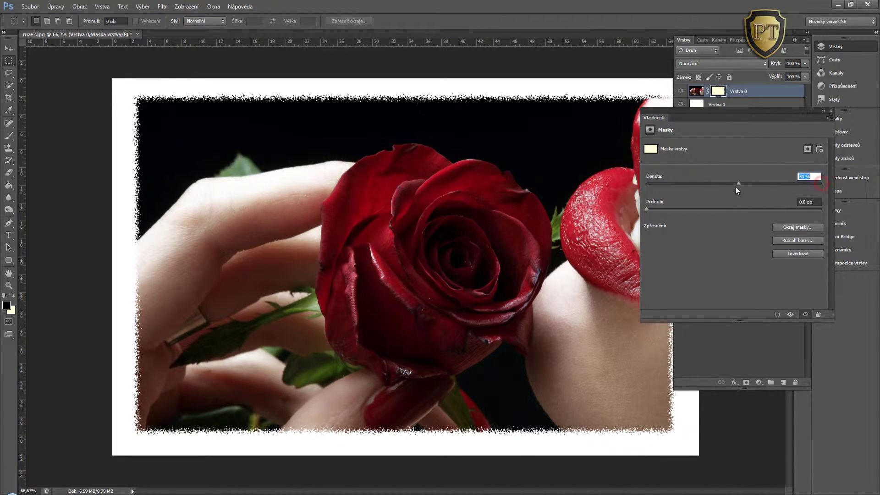
pyautogui.moveTo(736, 190); pyautogui.dragTo(731, 192)
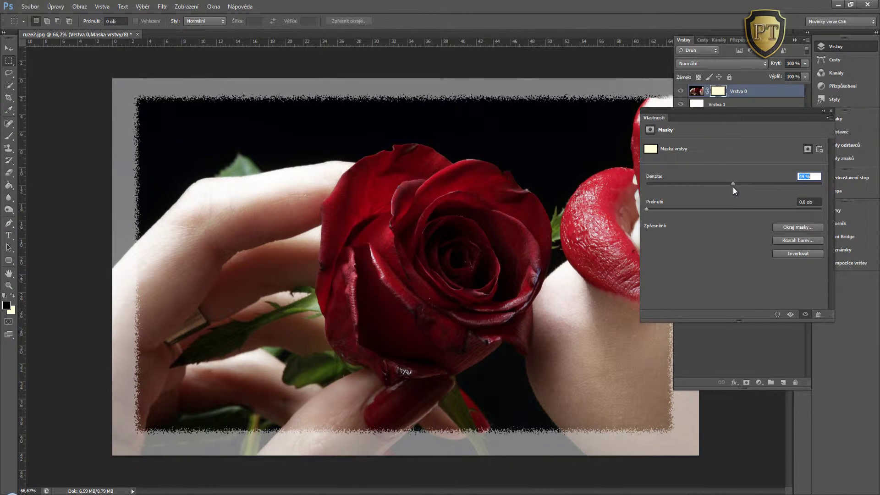
pyautogui.click(793, 140)
pyautogui.click(831, 111)
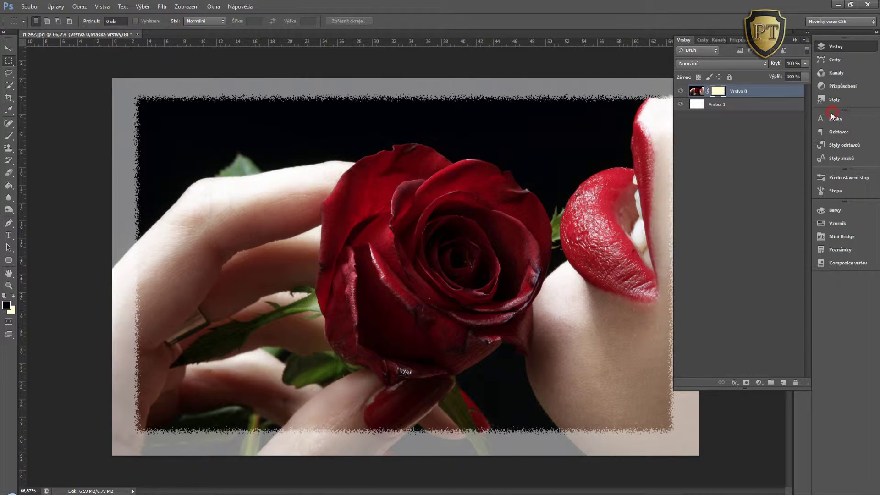
pyautogui.click(797, 42)
pyautogui.hotkey('ctrl', '0')
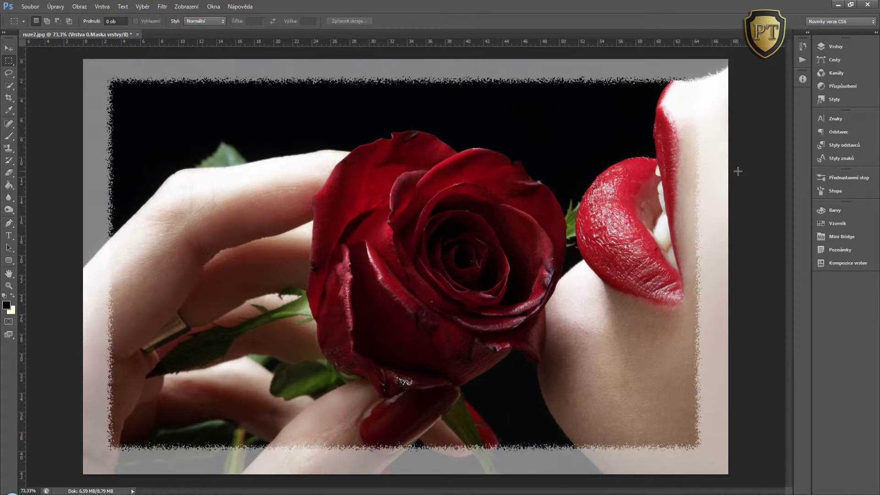
pyautogui.hotkey('ctrl', '-')
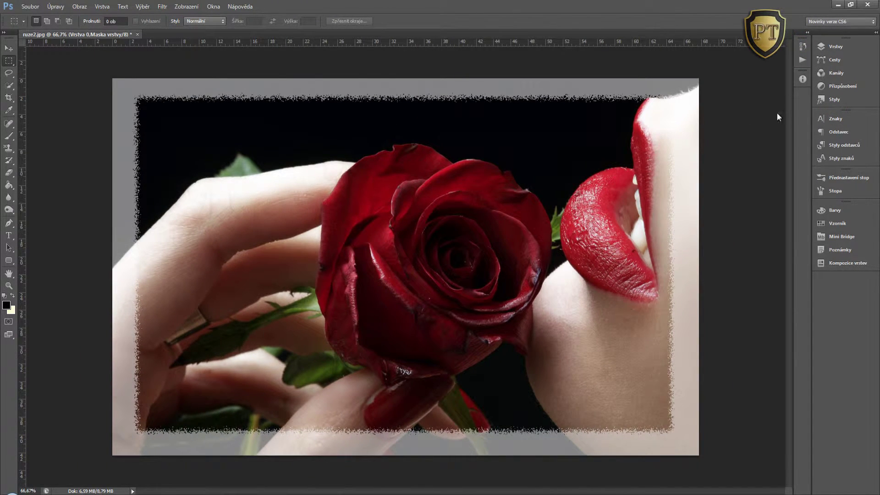
# Delete Vrstva 0's ragged mask and add a fresh blank layer mask in its place
pyautogui.click(831, 46)
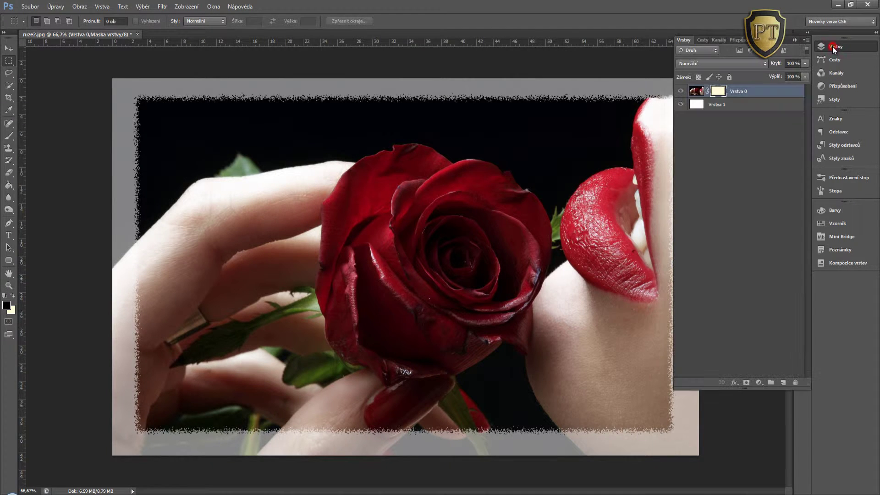
pyautogui.rightClick(719, 92)
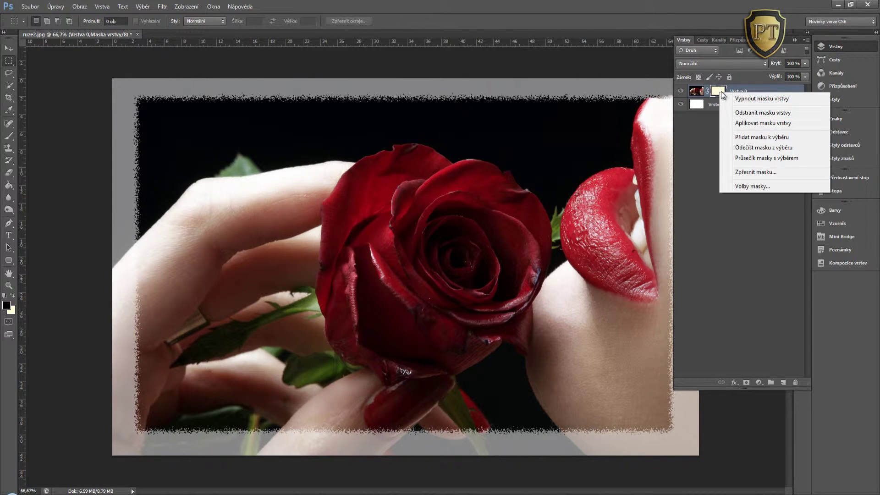
pyautogui.click(755, 113)
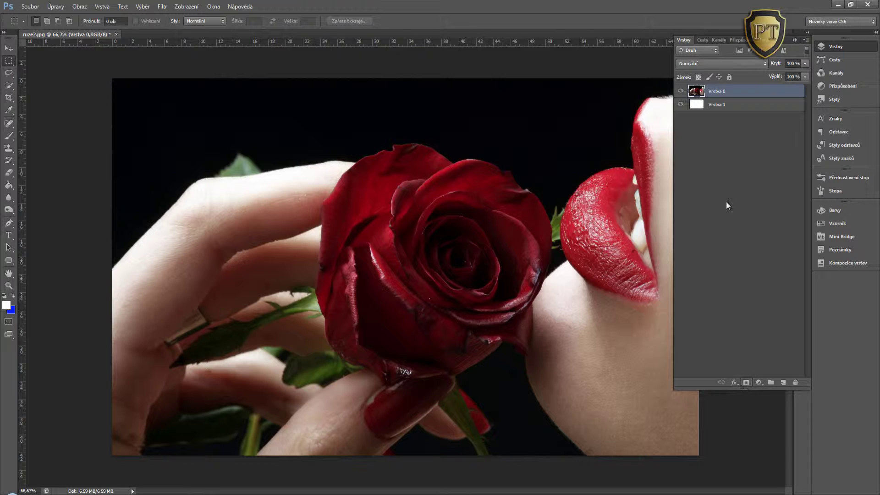
pyautogui.click(721, 91)
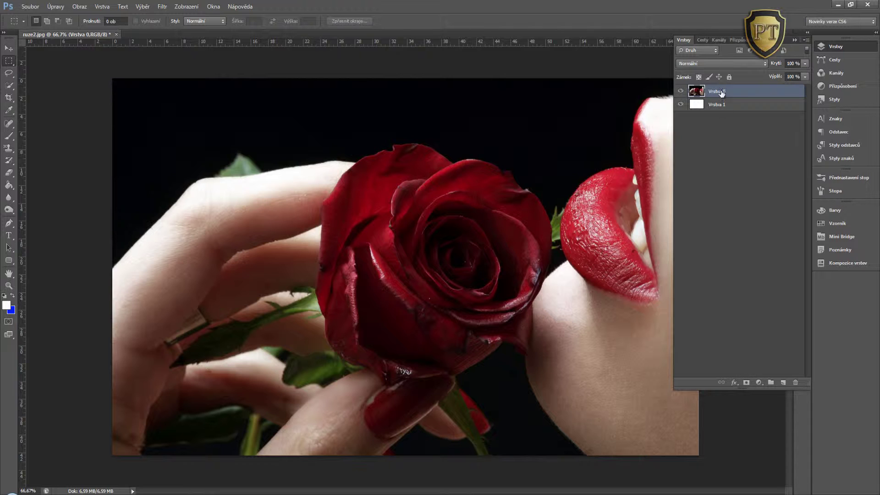
pyautogui.click(746, 382)
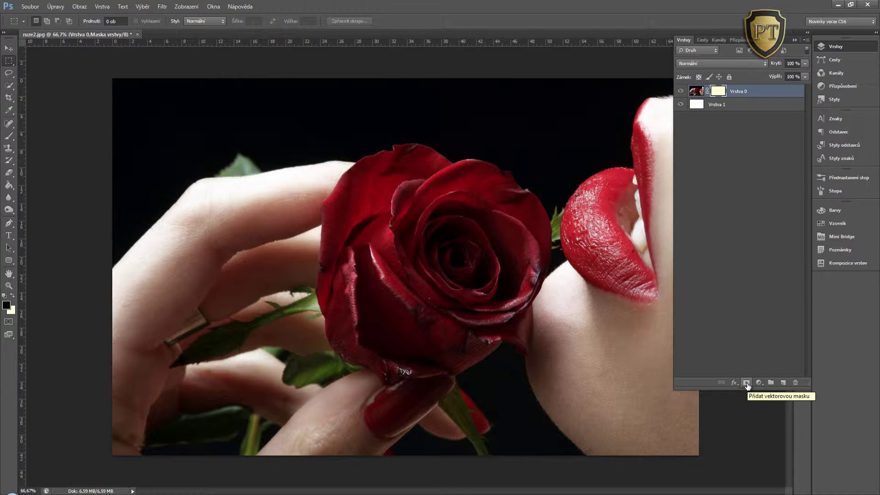
pyautogui.press('alt')
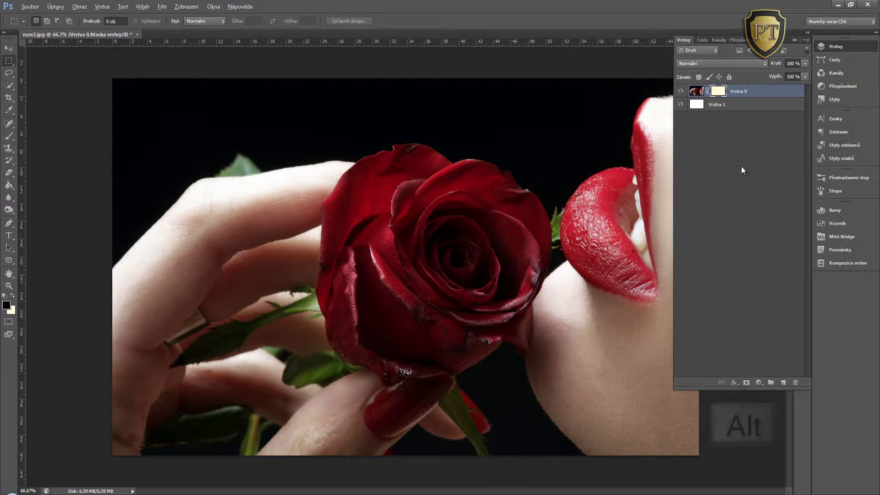
# Fill the isolated mask with the Vlákna fibres filter (scatter 48, strength 4), then unlink it
pyautogui.keyDown('alt'); pyautogui.click(716, 94); pyautogui.keyUp('alt')
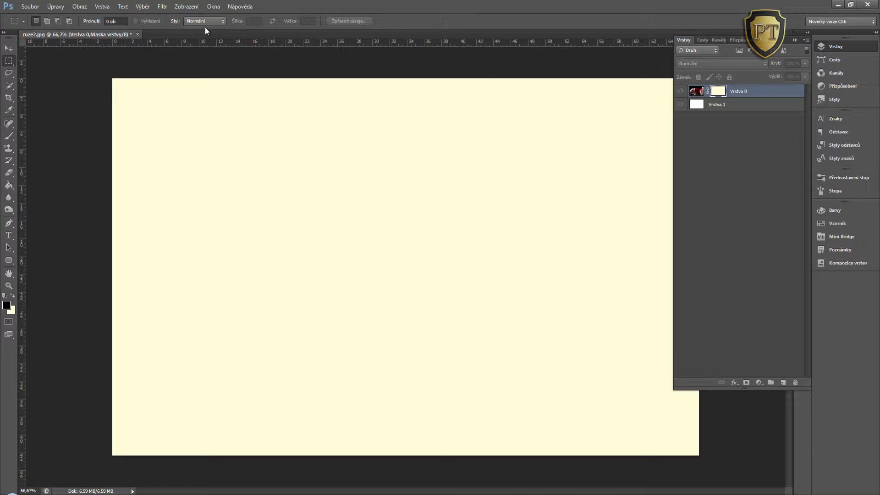
pyautogui.click(161, 7)
pyautogui.moveTo(206, 191)
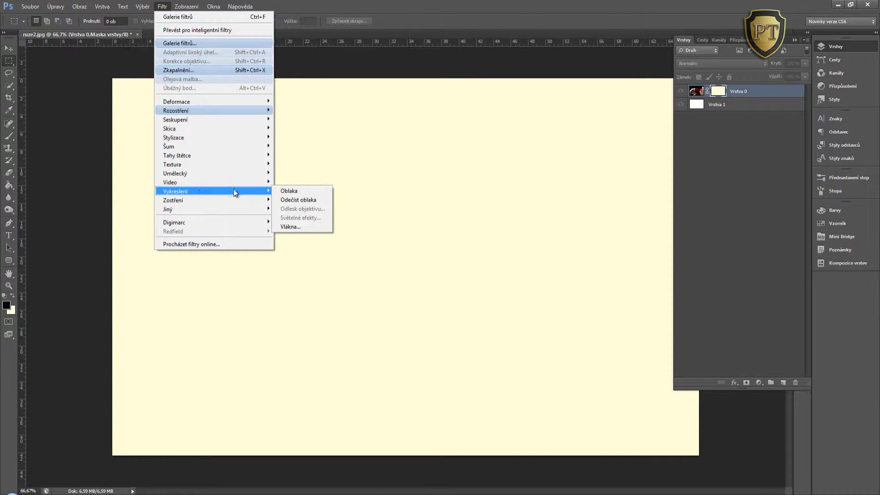
pyautogui.click(286, 227)
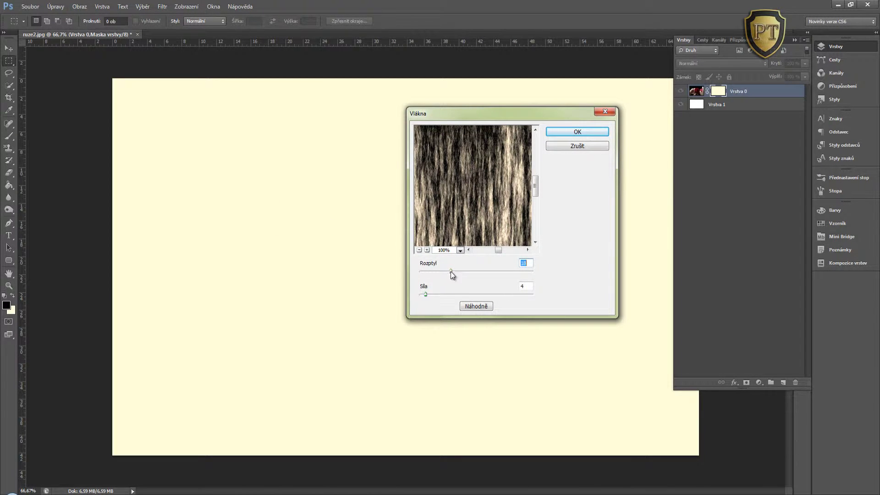
pyautogui.moveTo(450, 271)
pyautogui.mouseDown()
pyautogui.moveTo(504, 271)
pyautogui.moveTo(451, 273)
pyautogui.mouseUp()
pyautogui.click(577, 132)
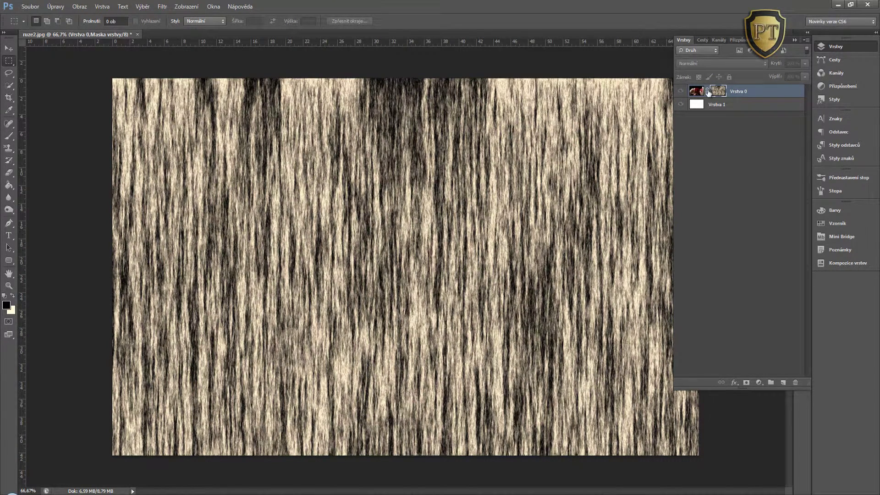
pyautogui.click(708, 92)
# Scale the fibres mask to about 205.6% and rotate it 46.68° so streaks run diagonally
pyautogui.scroll(-3, 394, 196)
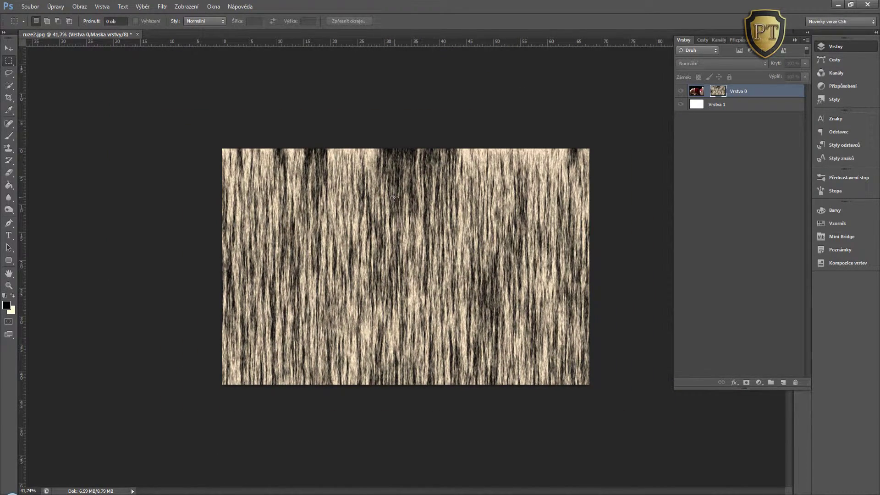
pyautogui.hotkey('ctrl', 't')
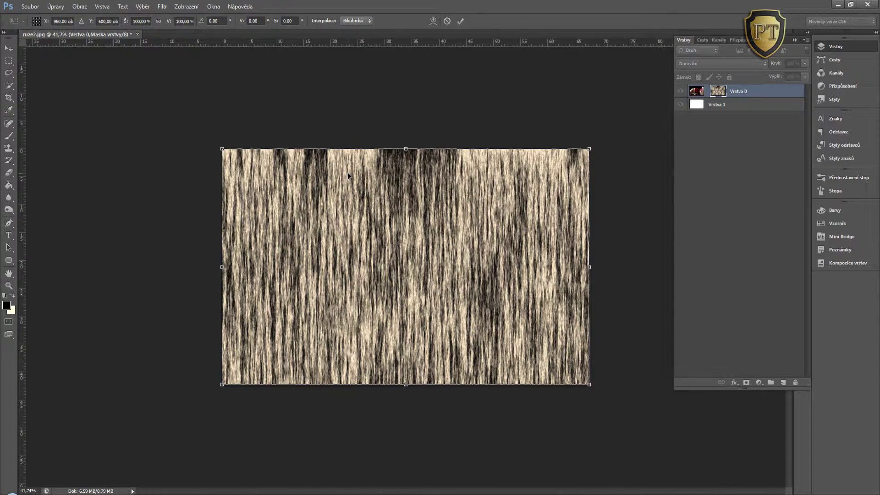
pyautogui.hotkey('shift', 'alt')
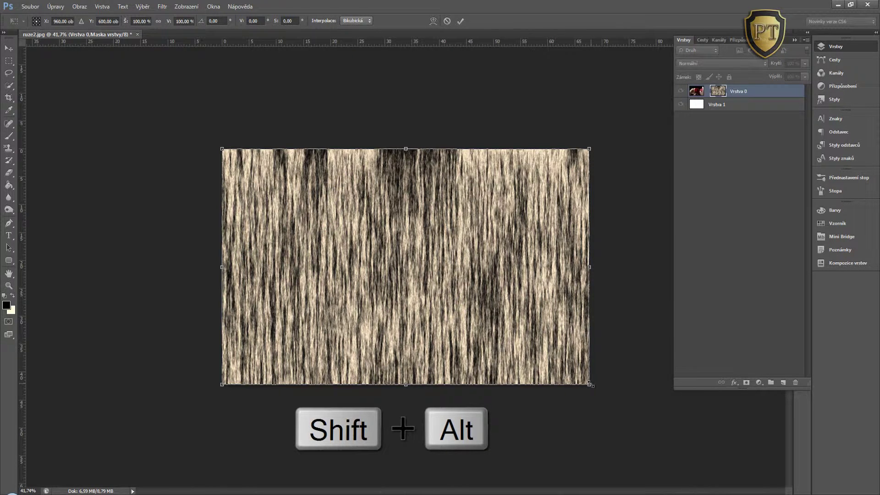
pyautogui.moveTo(590, 383); pyautogui.dragTo(748, 451)
pyautogui.scroll(-4, 468, 292)
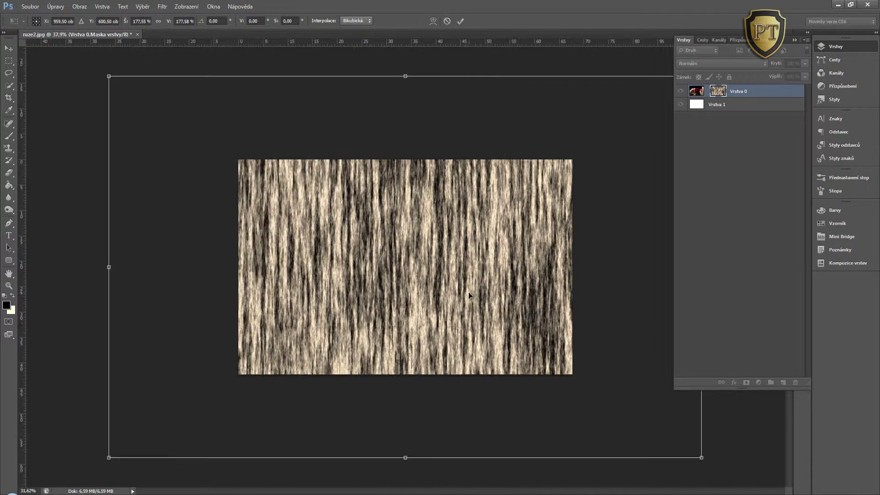
pyautogui.moveTo(574, 157); pyautogui.dragTo(591, 320)
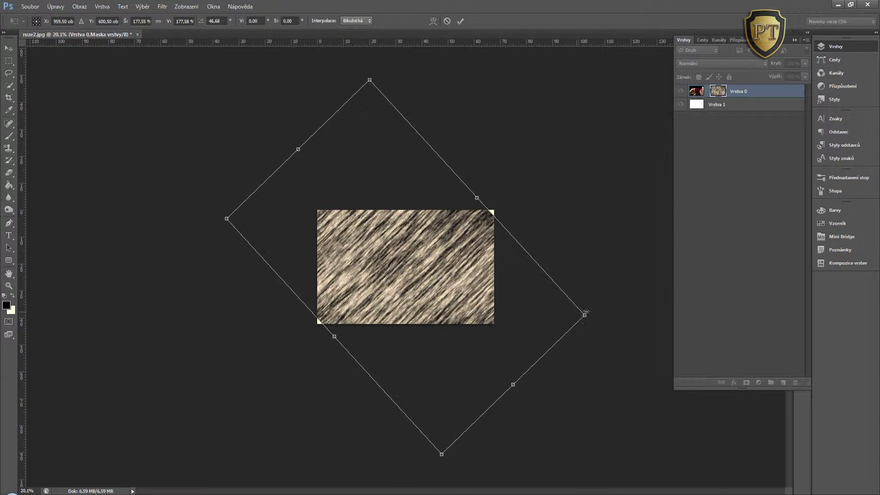
pyautogui.moveTo(584, 314); pyautogui.dragTo(613, 322)
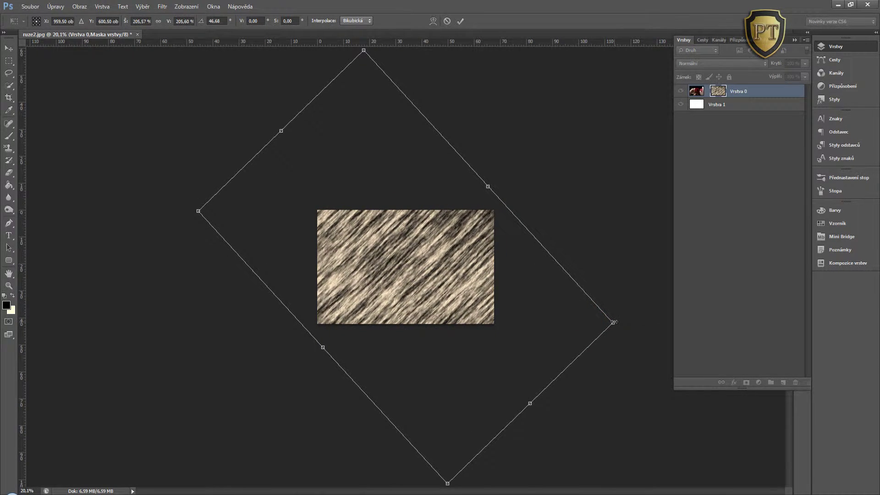
pyautogui.click(460, 21)
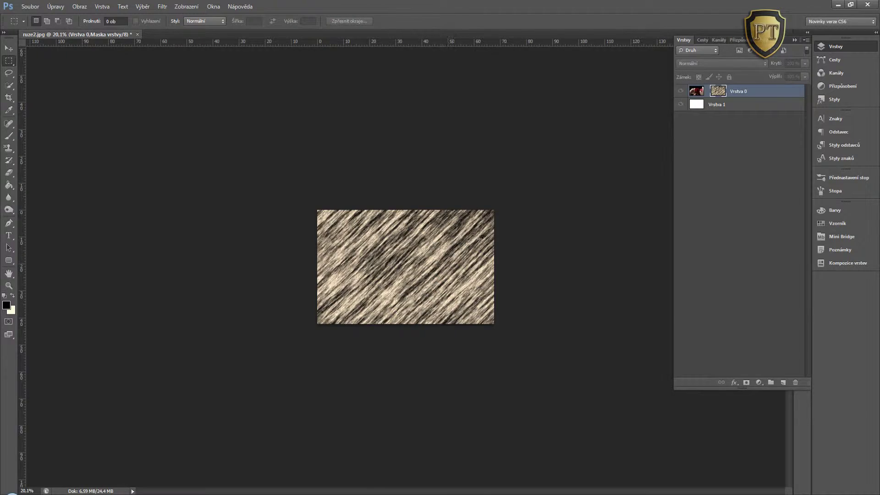
# Draw a wavy freehand Lasso loop just inside the edges of the fibres mask
pyautogui.scroll(1, 479, 238)
pyautogui.scroll(1, 479, 238)
pyautogui.scroll(1, 479, 238)
pyautogui.scroll(2, 479, 239)
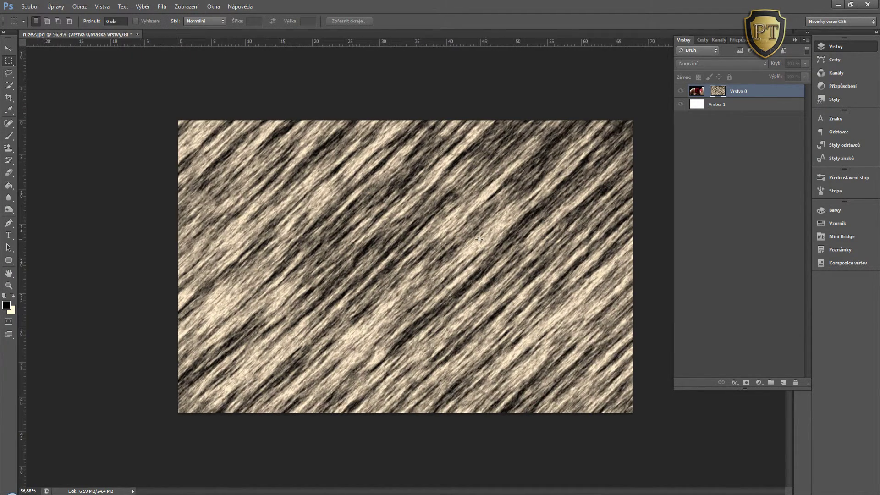
pyautogui.click(8, 72)
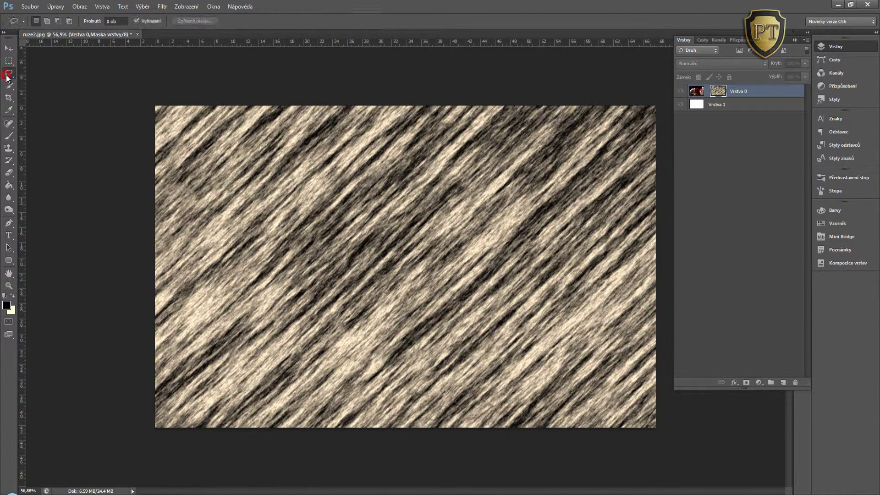
pyautogui.click(49, 72)
pyautogui.moveTo(179, 136); pyautogui.dragTo(570, 135)
pyautogui.moveTo(622, 151); pyautogui.dragTo(629, 208)
pyautogui.moveTo(619, 272); pyautogui.dragTo(643, 312)
pyautogui.moveTo(554, 407); pyautogui.dragTo(483, 390)
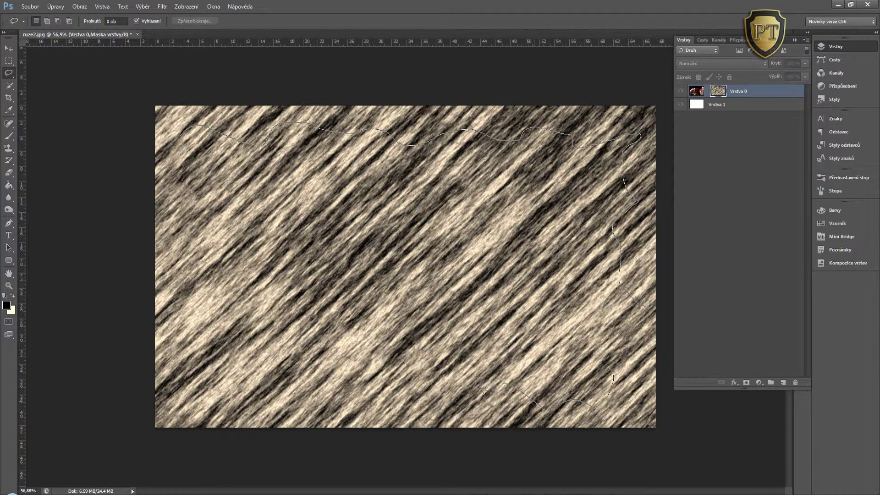
pyautogui.moveTo(335, 383); pyautogui.dragTo(178, 373)
pyautogui.moveTo(182, 172); pyautogui.dragTo(180, 134)
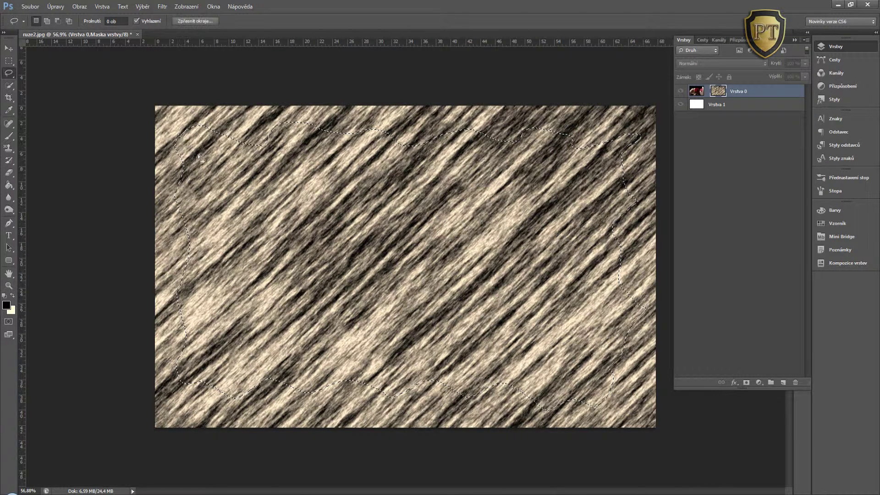
# Feather the selection by 50 pixels, fill it with the cream background colour, and deselect
pyautogui.rightClick(378, 209)
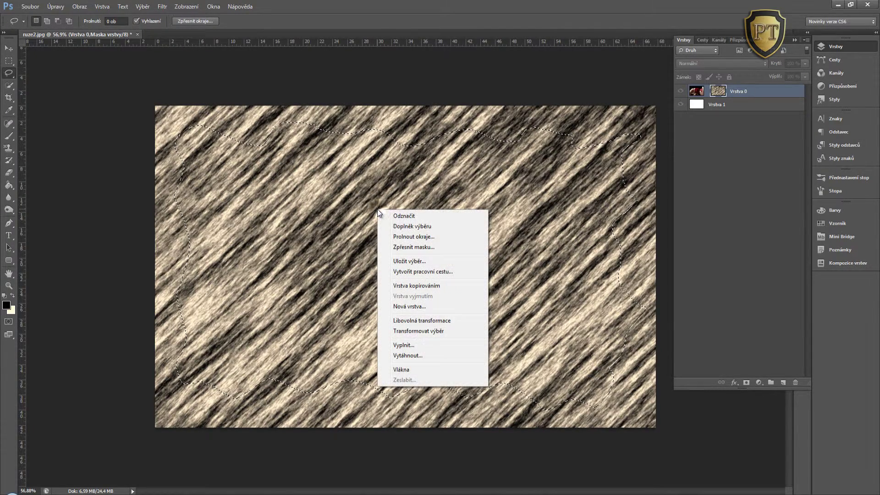
pyautogui.click(431, 238)
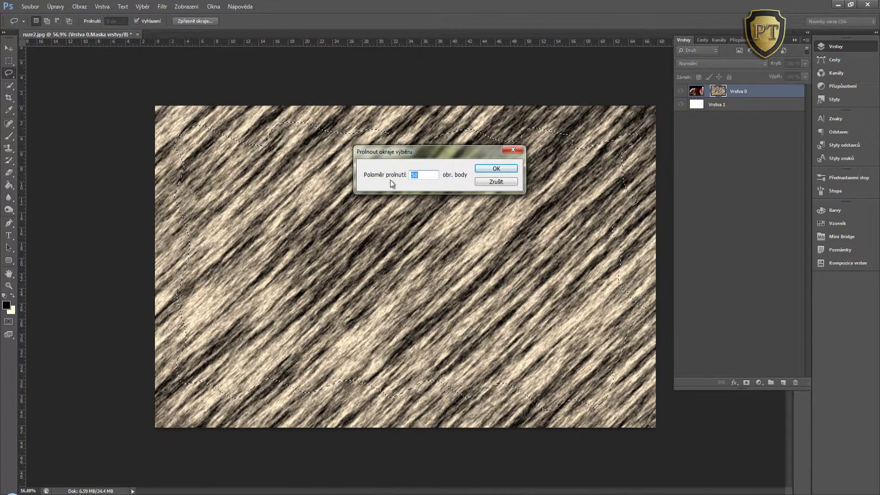
pyautogui.click(496, 169)
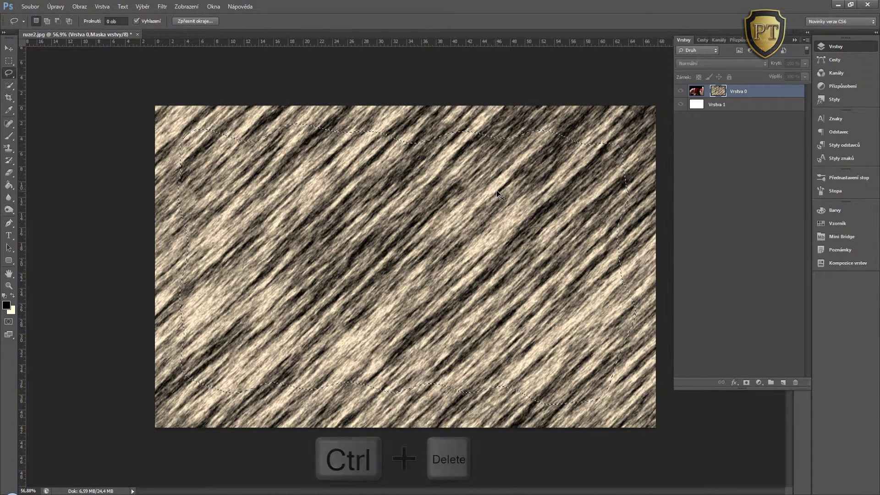
pyautogui.hotkey('ctrl', 'Delete')
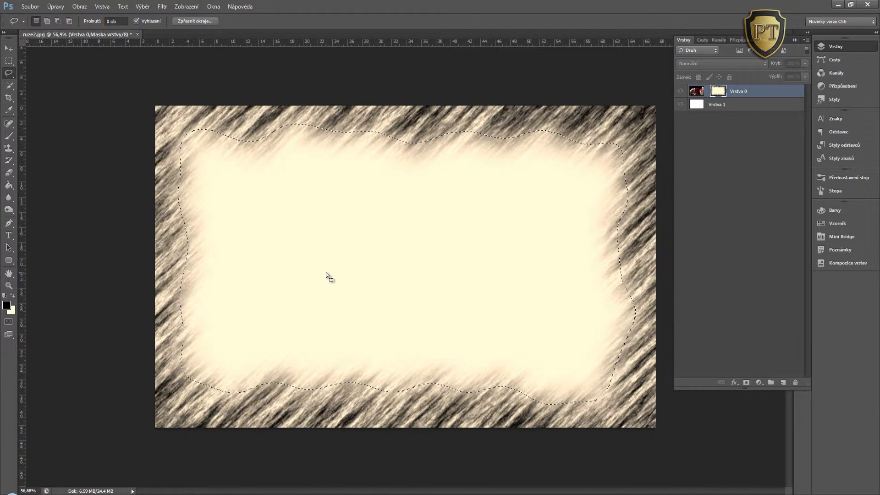
pyautogui.hotkey('ctrl', 'd')
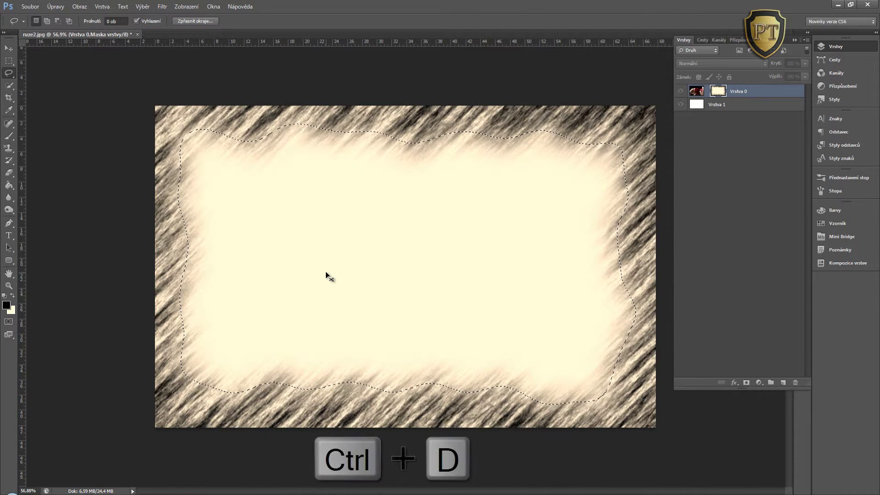
pyautogui.hotkey('ctrl', 'd')
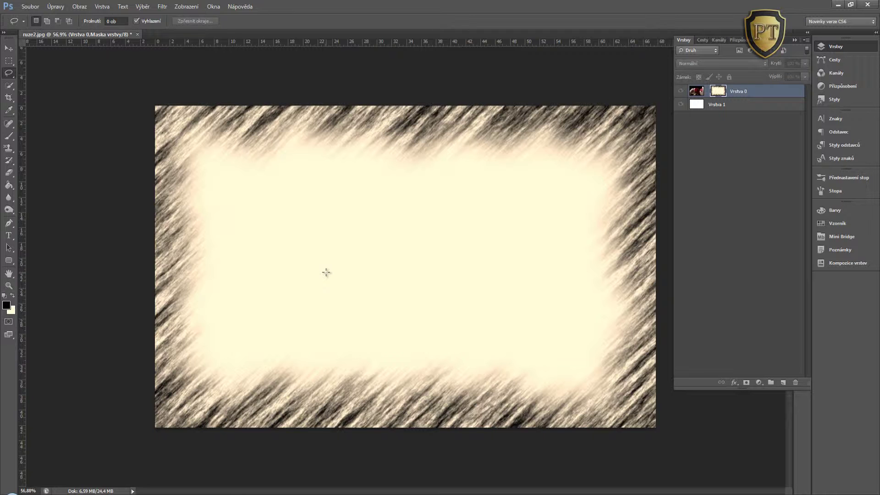
pyautogui.scroll(-2, 334, 243)
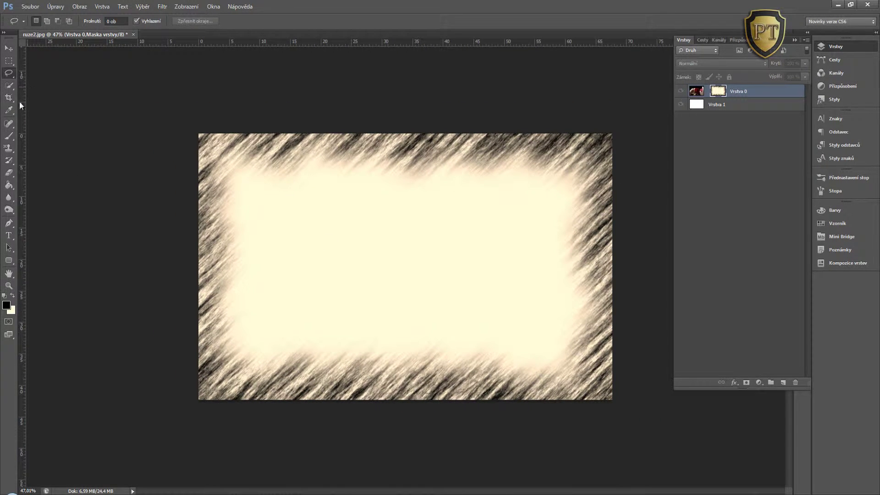
# Select the Brush tool with the 300 px soft round brush preset
pyautogui.click(11, 136)
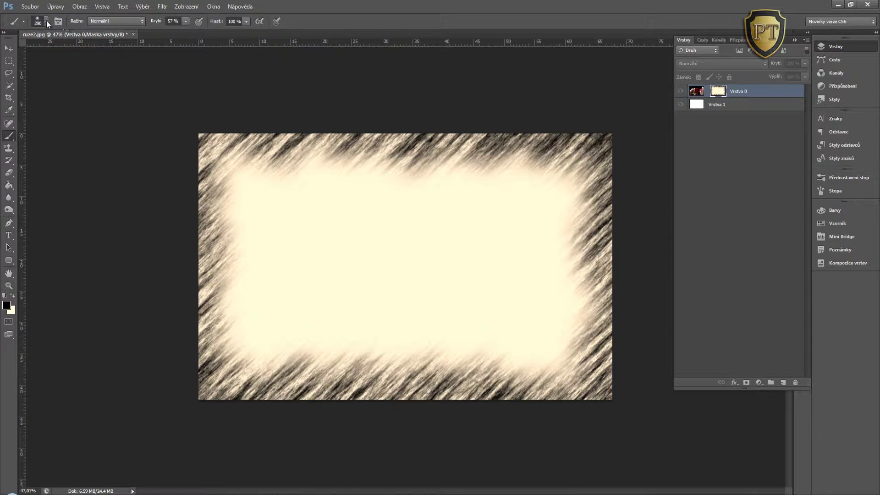
pyautogui.click(47, 21)
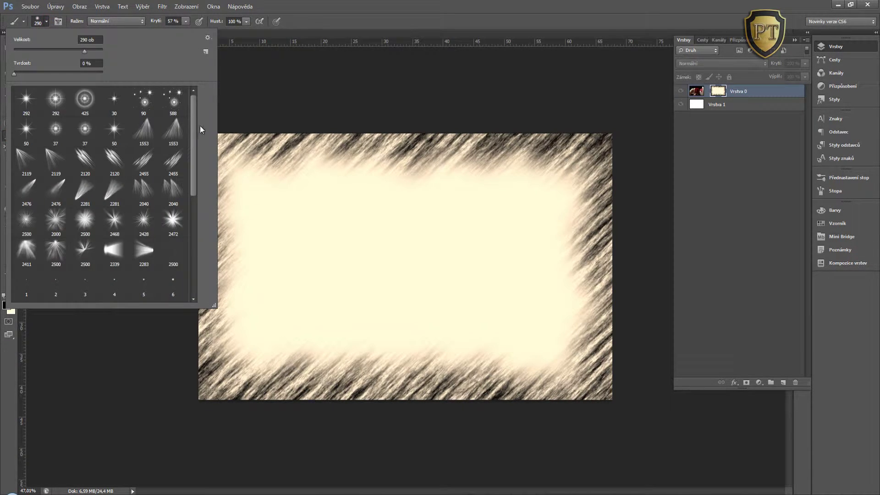
pyautogui.moveTo(193, 121); pyautogui.dragTo(208, 238)
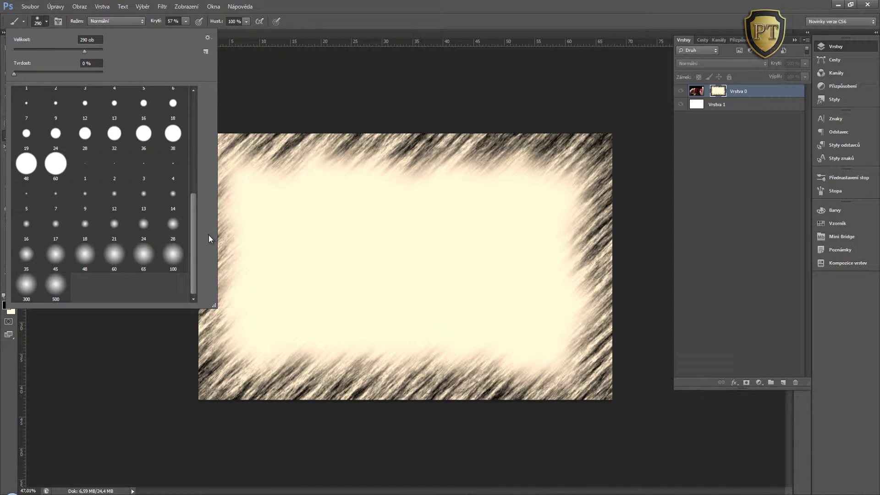
pyautogui.click(114, 255)
pyautogui.click(25, 287)
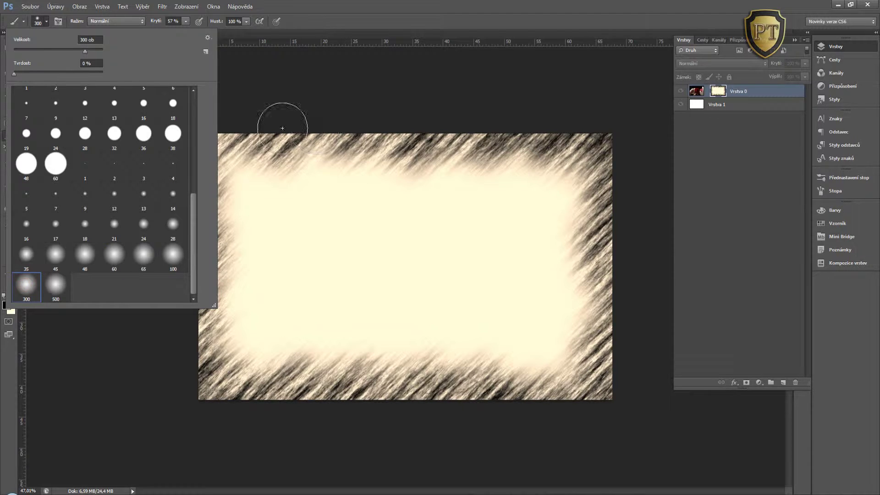
pyautogui.click(322, 14)
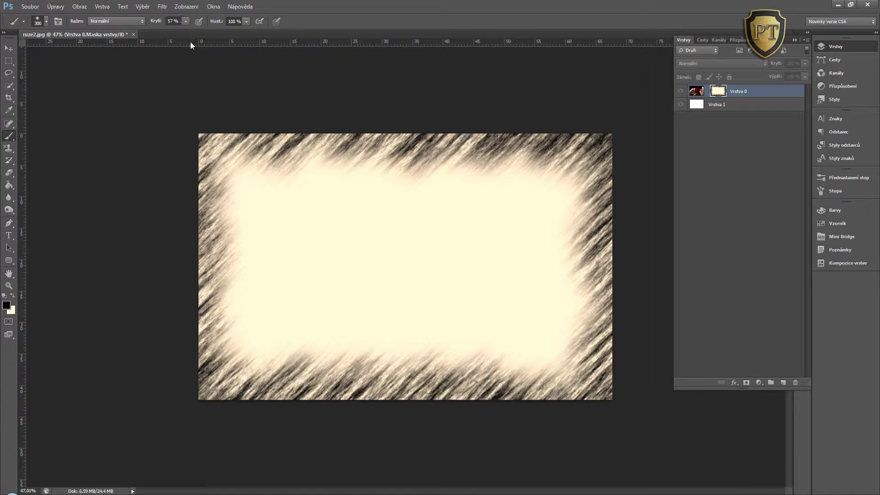
# Paint soft cream over the mask's dark top border, then show the rose photo
pyautogui.click(199, 111)
pyautogui.click(271, 112)
pyautogui.click(12, 296)
pyautogui.moveTo(188, 116)
pyautogui.mouseDown()
pyautogui.moveTo(571, 120)
pyautogui.moveTo(632, 216)
pyautogui.moveTo(628, 413)
pyautogui.moveTo(176, 408)
pyautogui.moveTo(202, 122)
pyautogui.mouseUp()
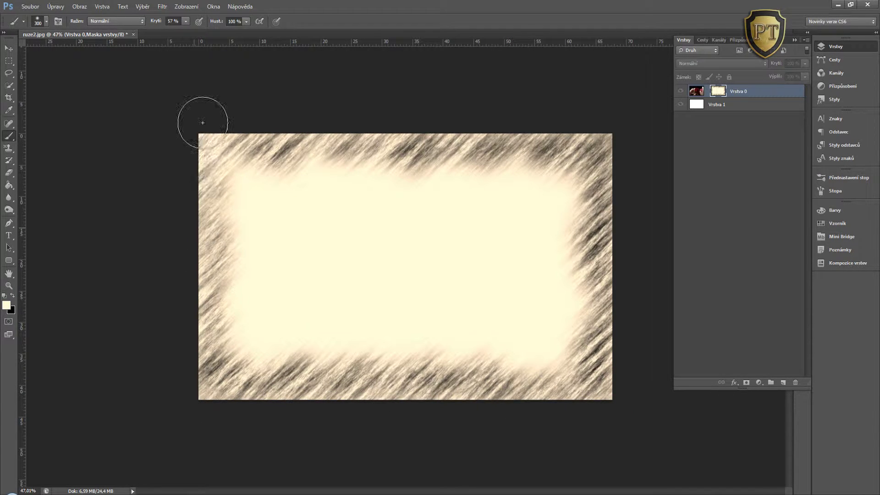
pyautogui.click(734, 144)
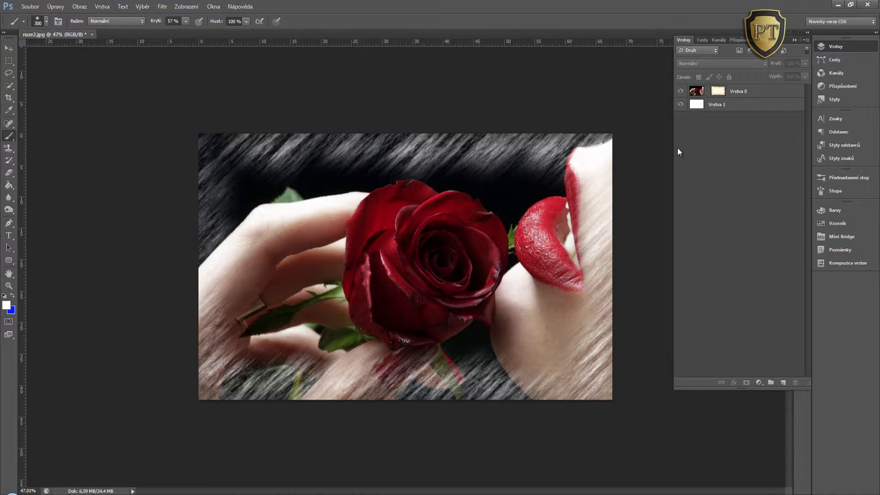
# Paint the layer mask along the photo's top-left edge to reveal more grey streaks
pyautogui.click(718, 90)
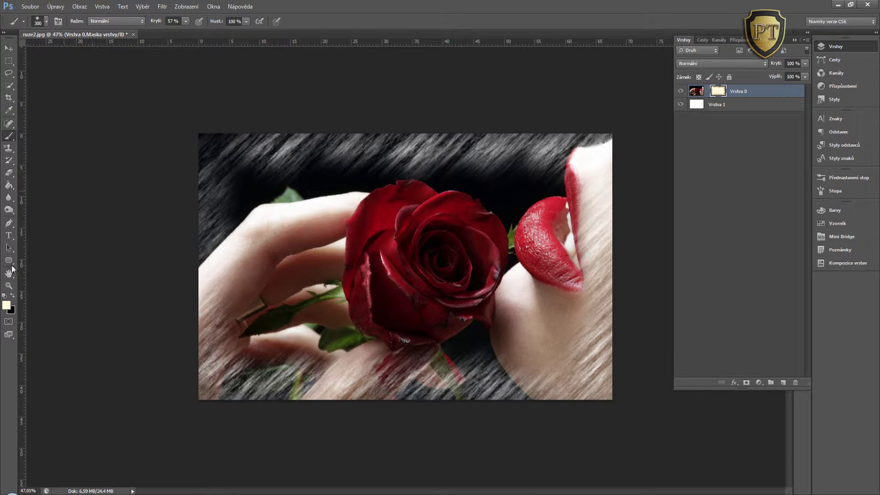
pyautogui.click(12, 295)
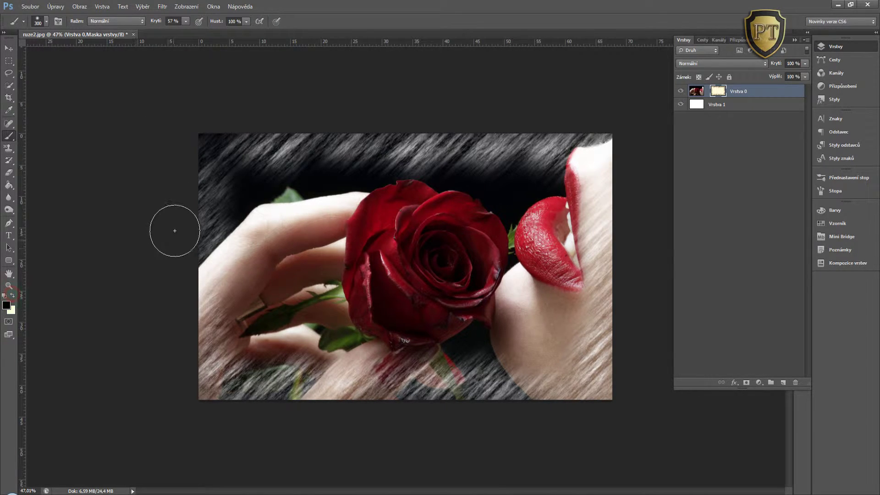
pyautogui.moveTo(181, 232)
pyautogui.mouseDown()
pyautogui.moveTo(216, 131)
pyautogui.moveTo(609, 112)
pyautogui.moveTo(623, 136)
pyautogui.moveTo(622, 398)
pyautogui.moveTo(604, 414)
pyautogui.moveTo(222, 411)
pyautogui.moveTo(171, 398)
pyautogui.moveTo(181, 359)
pyautogui.moveTo(173, 244)
pyautogui.mouseUp()
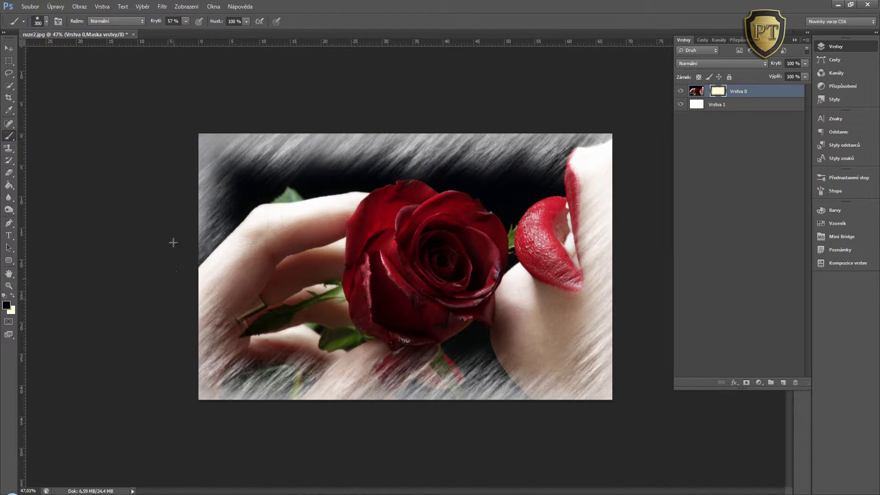
pyautogui.scroll(-1, 422, 62)
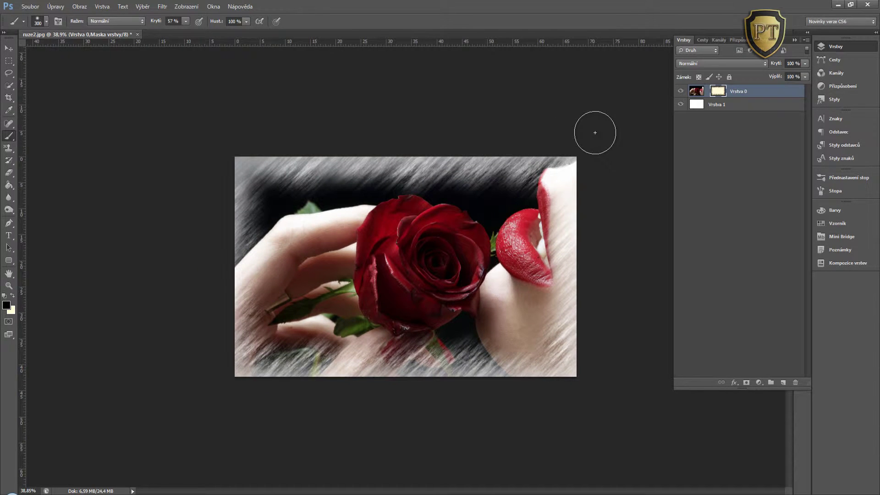
pyautogui.scroll(1, 600, 130)
pyautogui.click(795, 39)
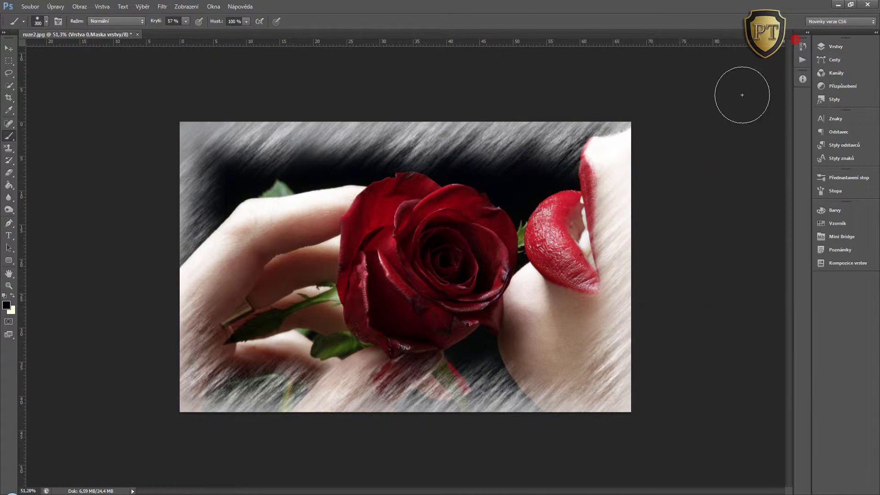
pyautogui.scroll(1, 711, 152)
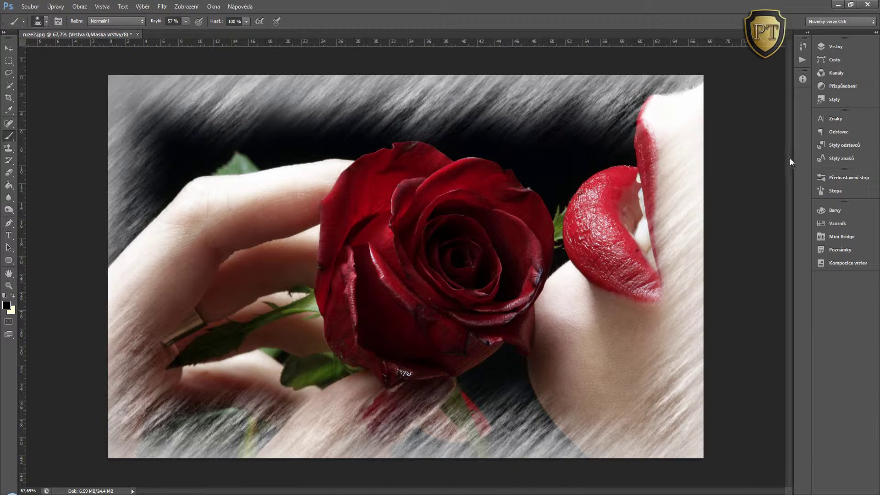
pyautogui.scroll(-1, 782, 163)
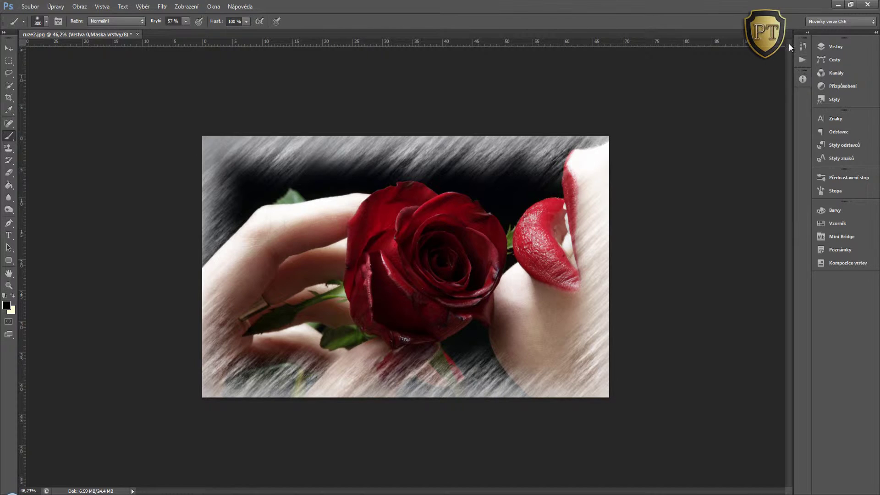
pyautogui.click(829, 47)
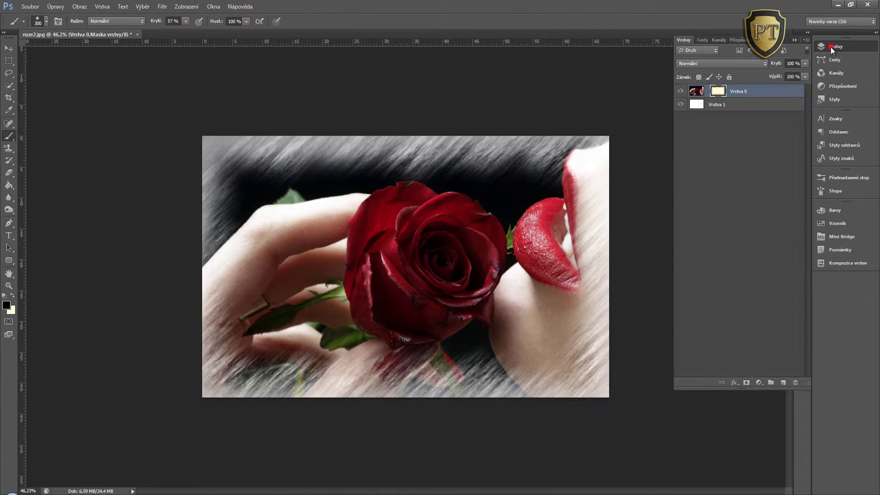
# Delete the layer mask and the white Vrstva 1 layer, leaving only Vrstva 0
pyautogui.rightClick(719, 92)
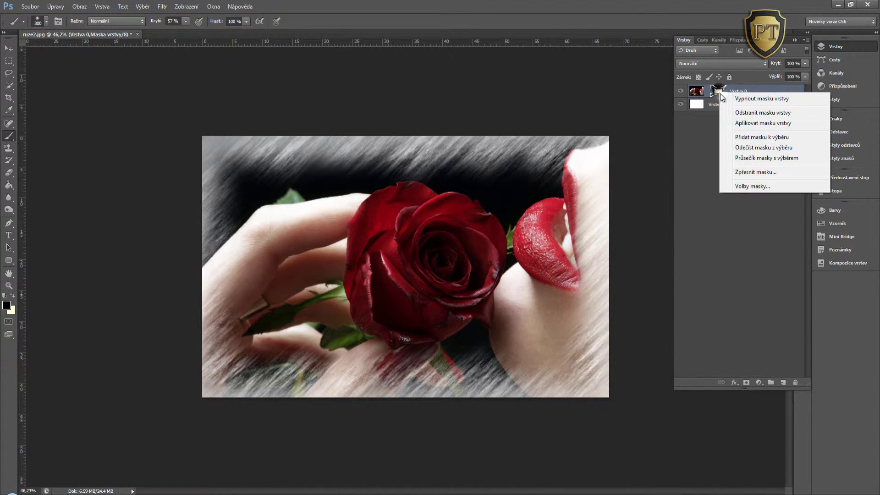
pyautogui.click(746, 113)
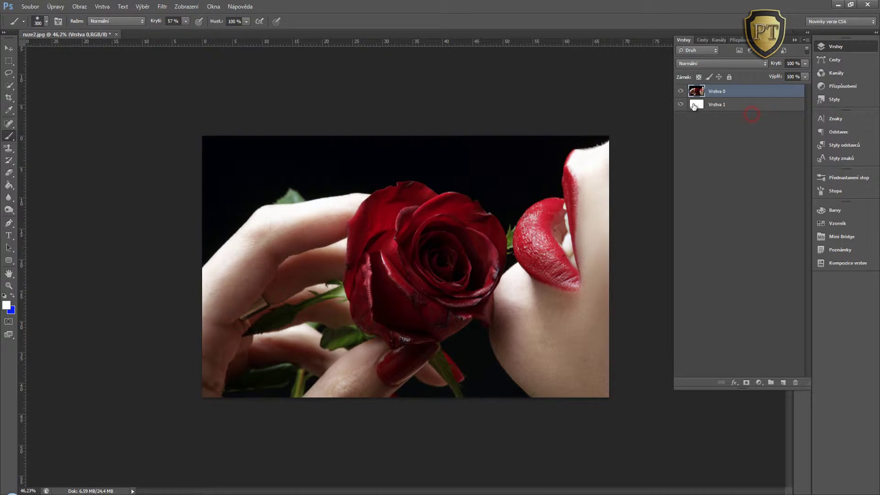
pyautogui.click(696, 105)
pyautogui.press('Delete')
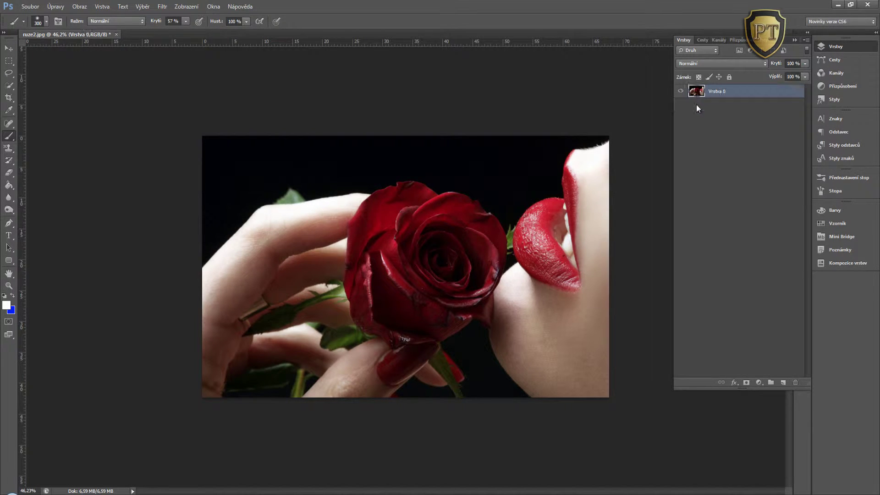
pyautogui.click(700, 132)
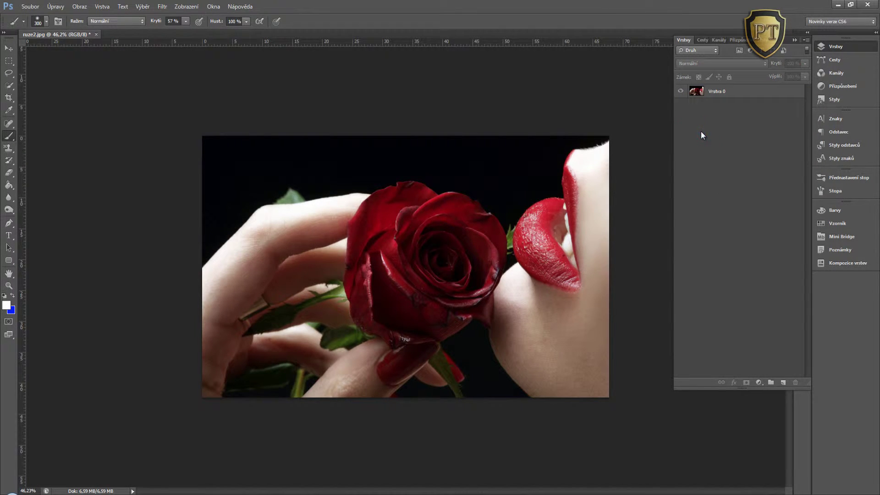
pyautogui.scroll(1, 630, 144)
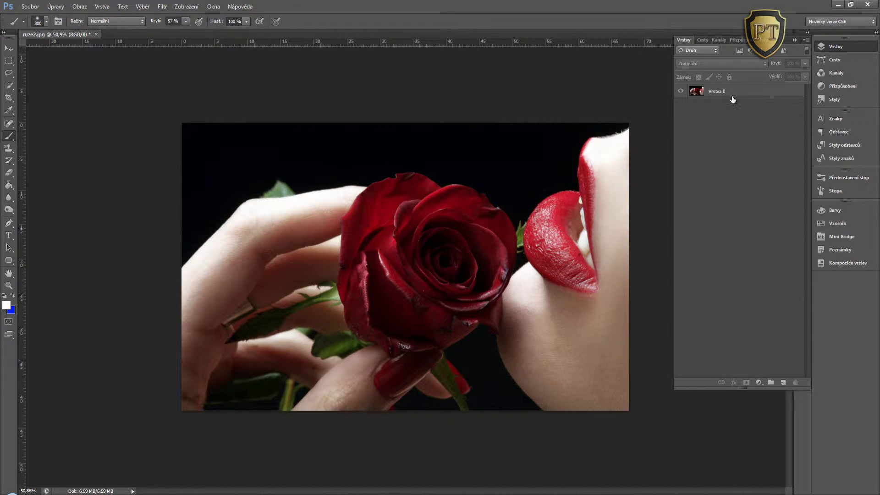
pyautogui.click(796, 40)
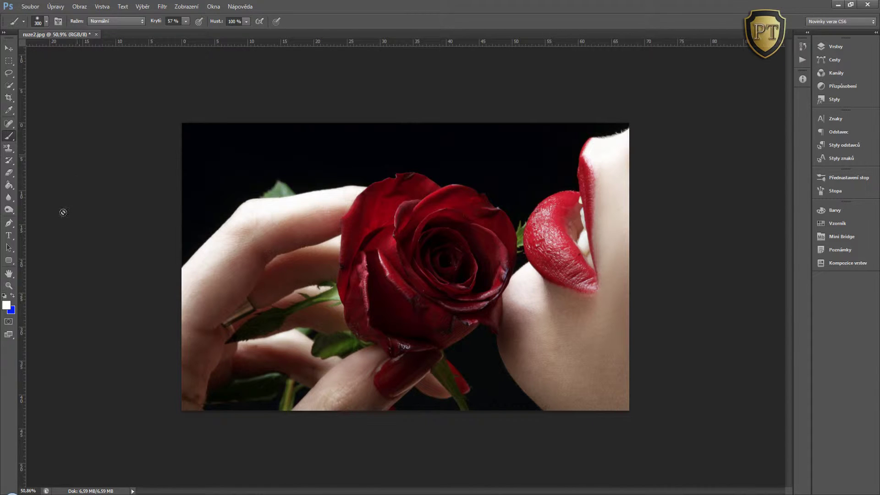
# Switch the Rectangle tool to Cesta (path) mode and discard a trial rectangular path
pyautogui.click(9, 260)
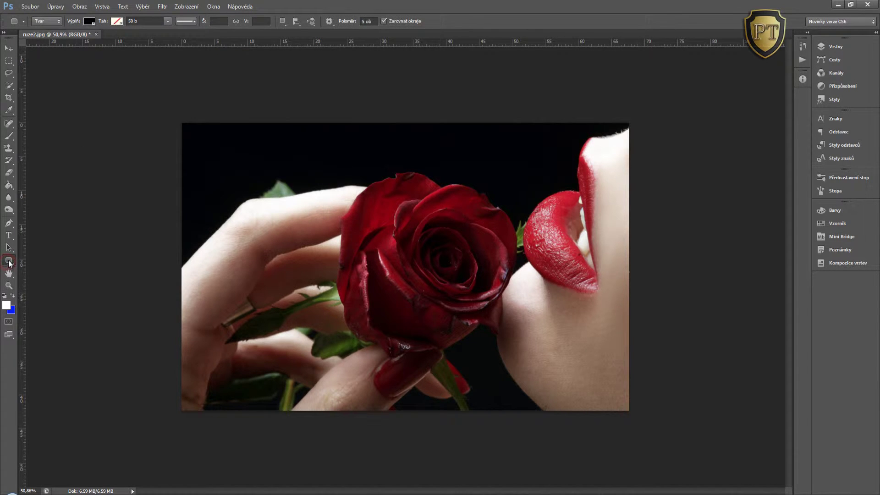
pyautogui.rightClick(8, 262)
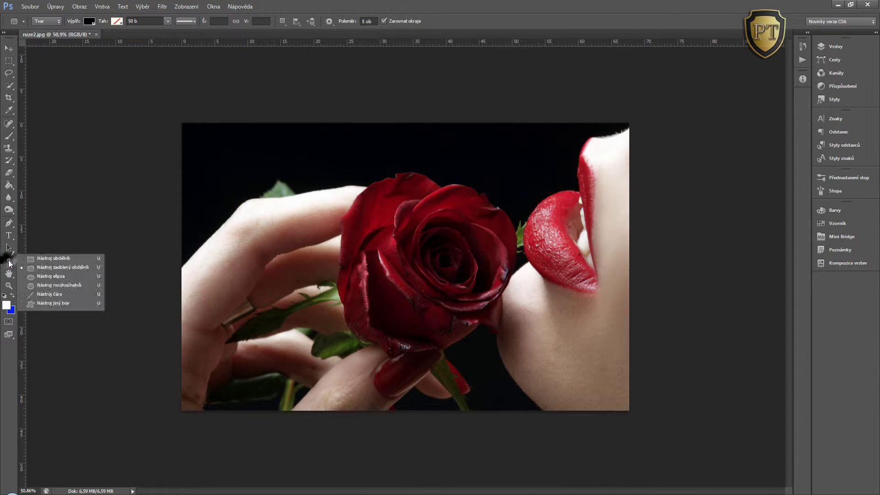
pyautogui.click(44, 259)
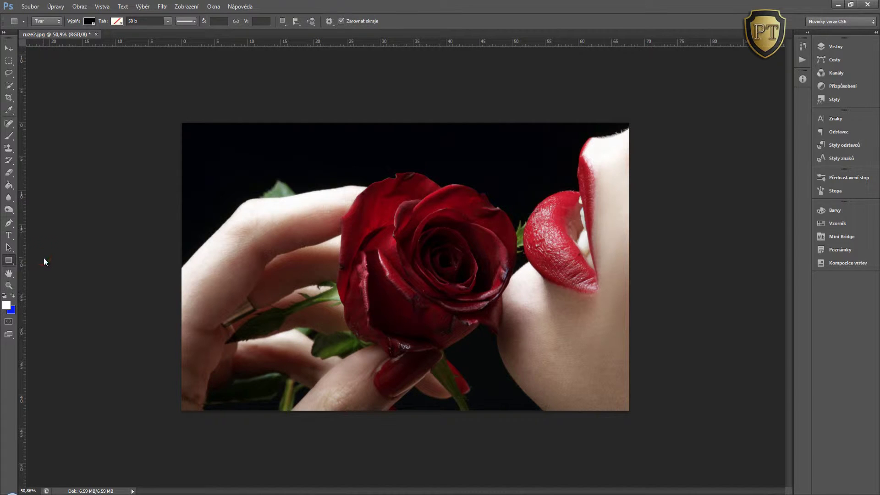
pyautogui.click(59, 24)
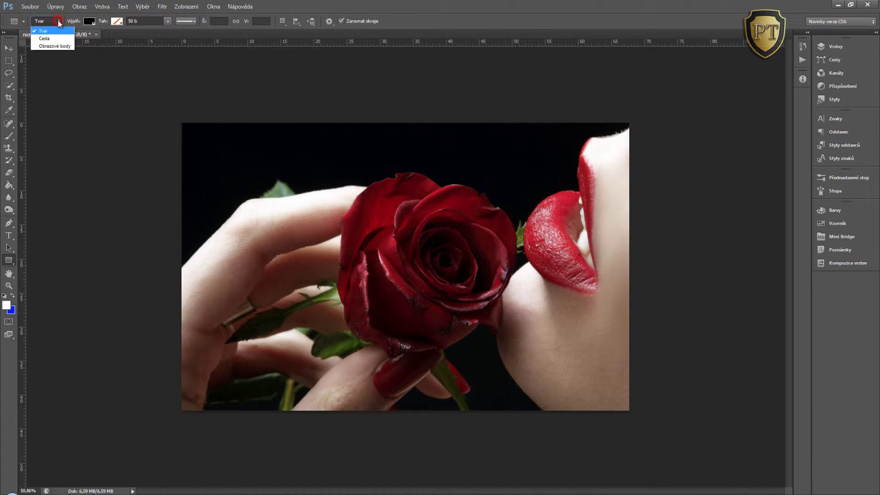
pyautogui.click(52, 41)
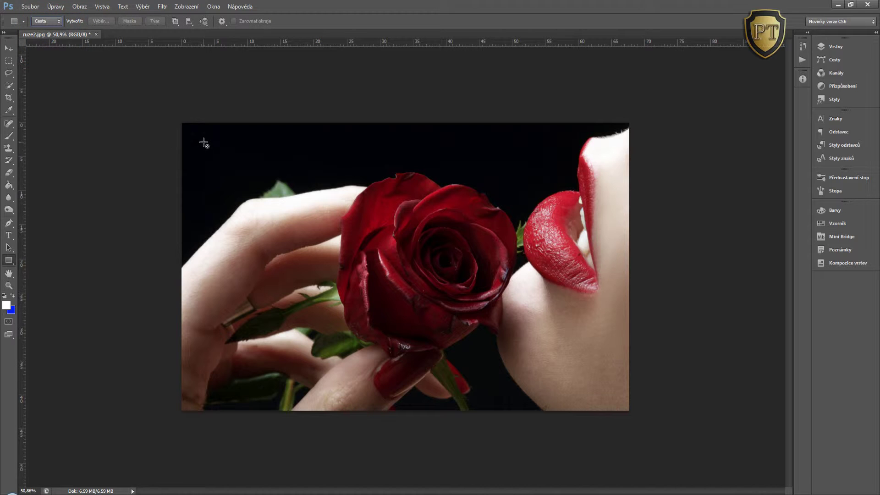
pyautogui.moveTo(204, 143); pyautogui.dragTo(429, 299)
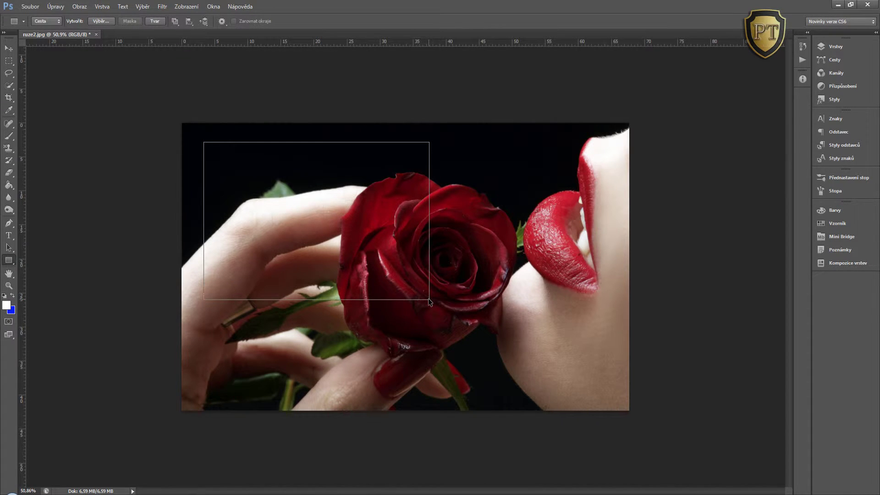
pyautogui.press('Return')
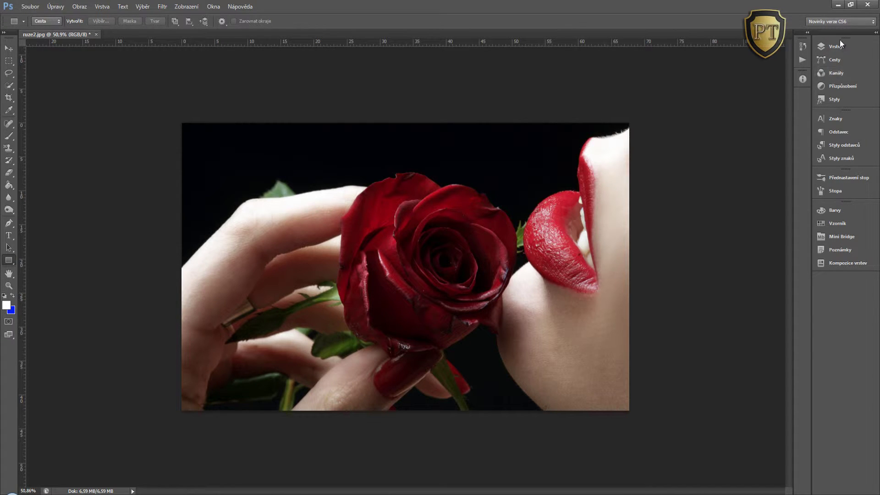
# Add empty layer Vrstva 1 and draw a rectangular path inset from the photo's edges
pyautogui.click(835, 47)
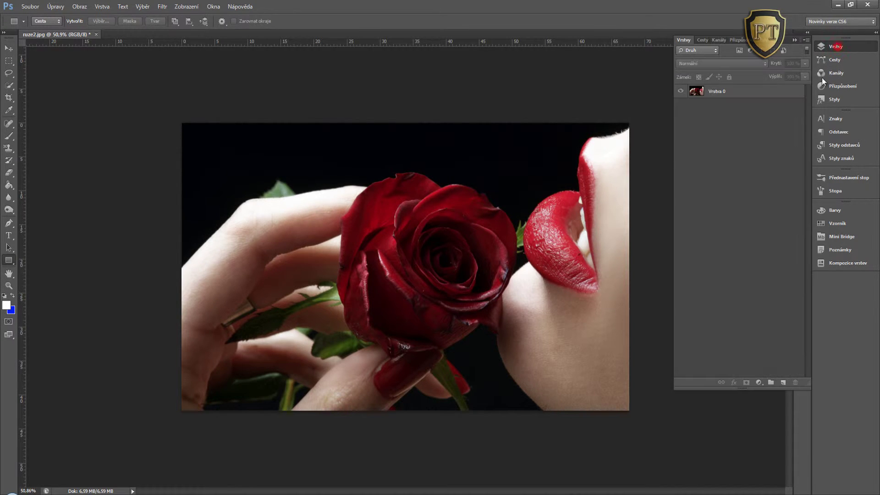
pyautogui.click(771, 382)
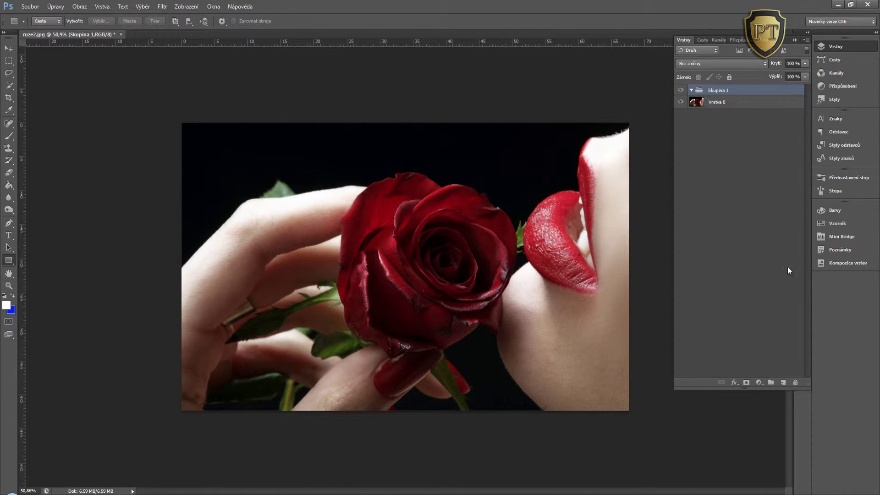
pyautogui.hotkey('ctrl', 'shift', 'g')
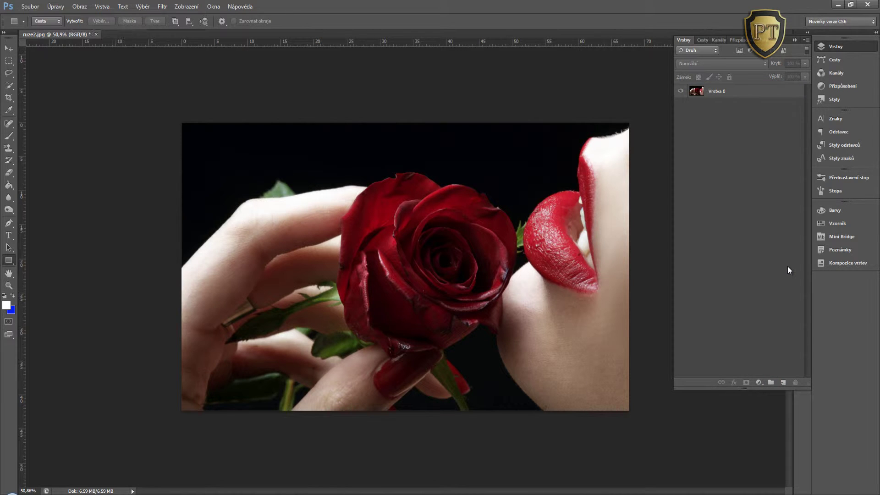
pyautogui.click(782, 382)
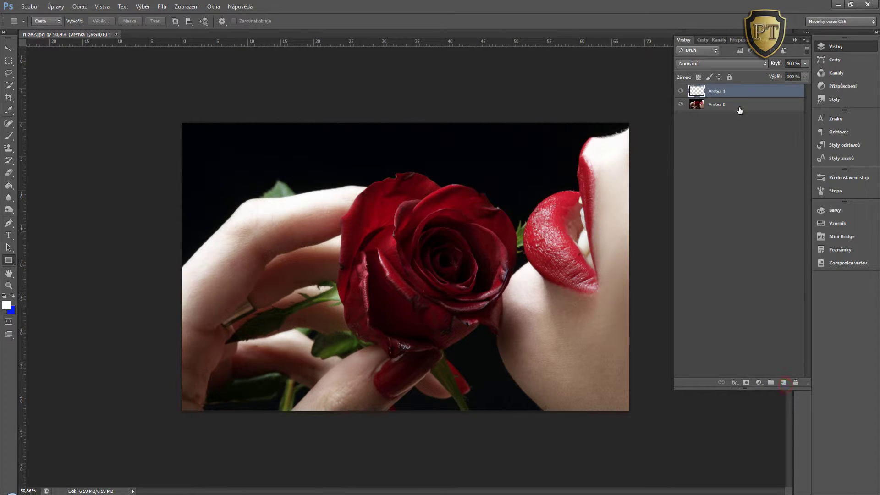
pyautogui.click(794, 40)
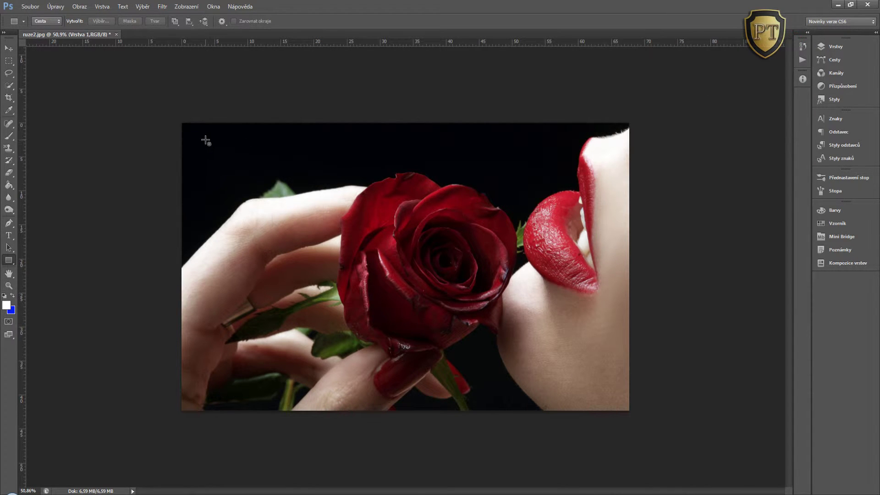
pyautogui.moveTo(200, 142); pyautogui.dragTo(611, 392)
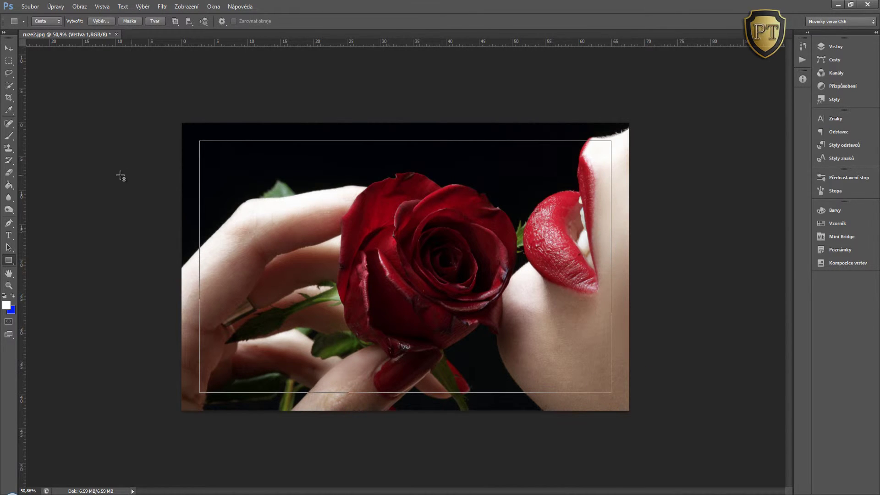
# Select the Brush tool with the 90 px sparkle brush preset
pyautogui.click(11, 137)
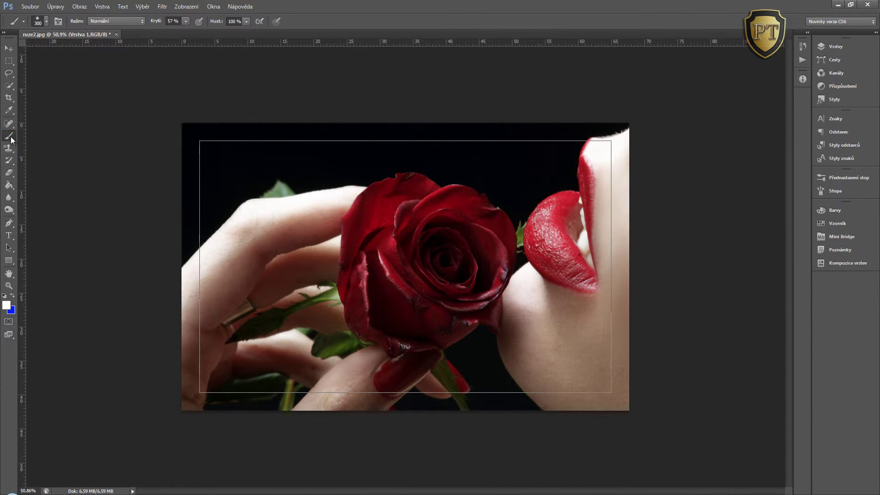
pyautogui.click(47, 21)
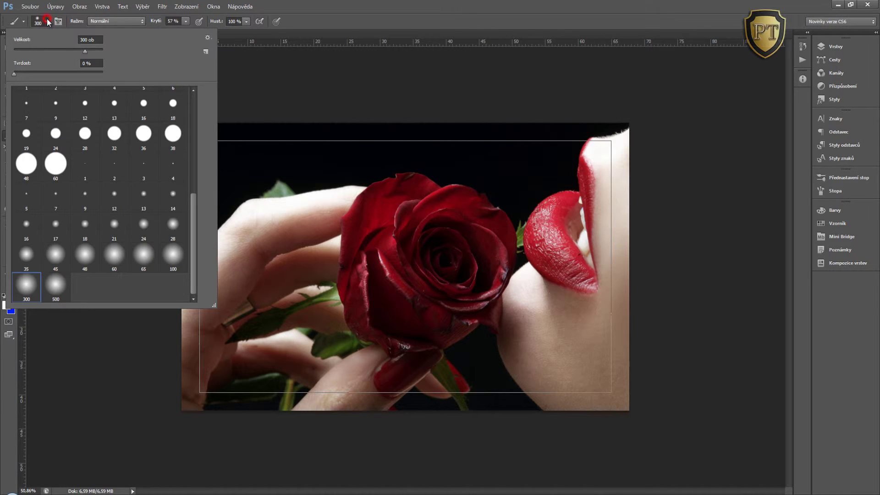
pyautogui.moveTo(197, 211); pyautogui.dragTo(189, 99)
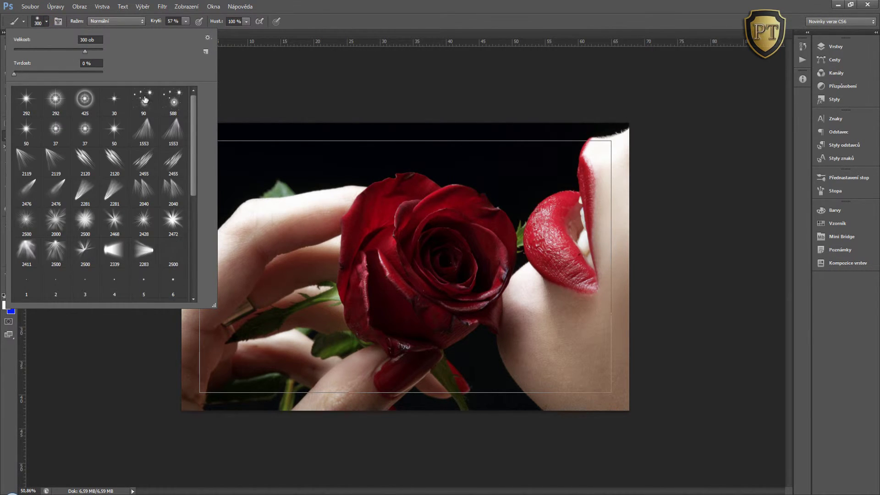
pyautogui.click(145, 100)
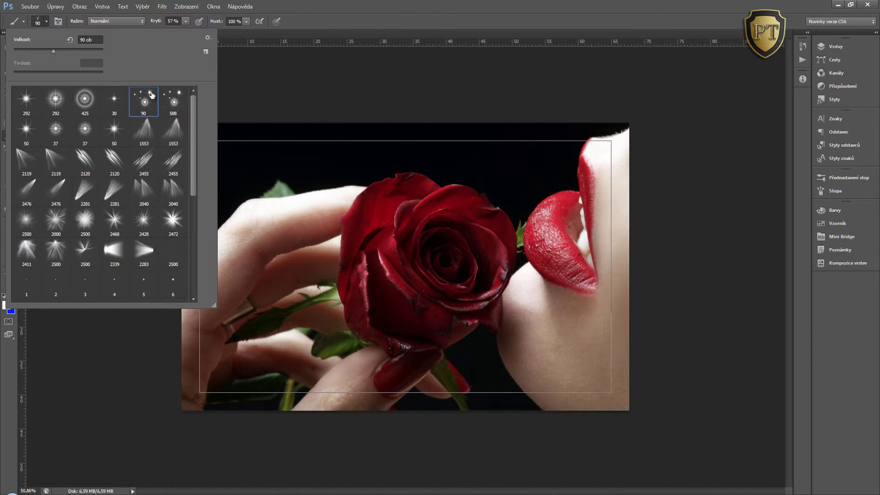
pyautogui.click(348, 6)
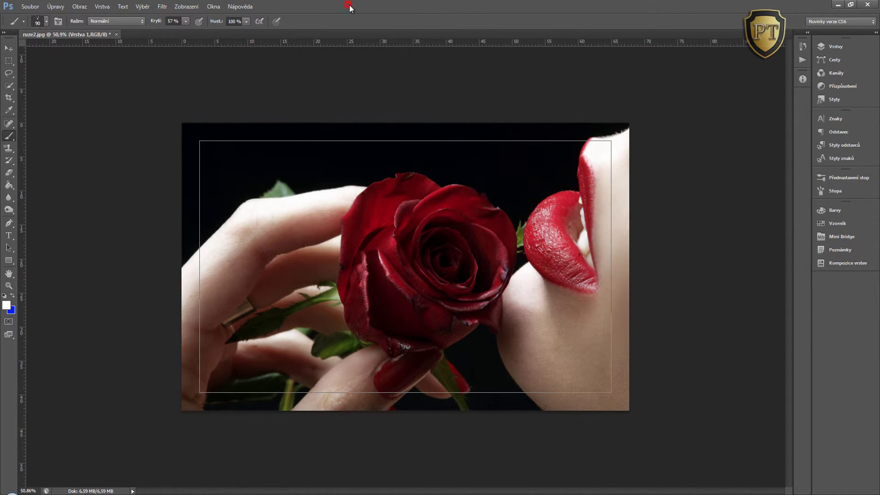
# In the Brush panel, turn off Shape Dynamics and Scattering and set Spacing to 129%
pyautogui.click(834, 189)
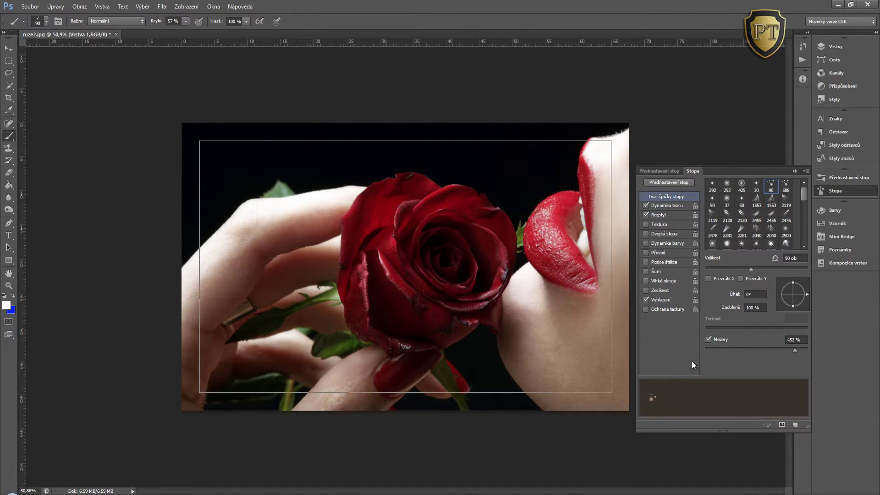
pyautogui.click(646, 206)
pyautogui.moveTo(795, 350)
pyautogui.mouseDown()
pyautogui.moveTo(764, 350)
pyautogui.moveTo(764, 358)
pyautogui.mouseUp()
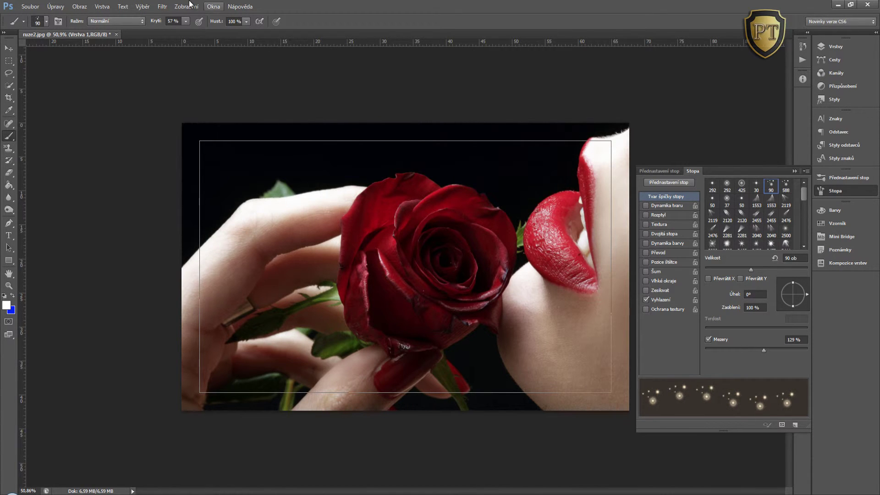
pyautogui.click(214, 7)
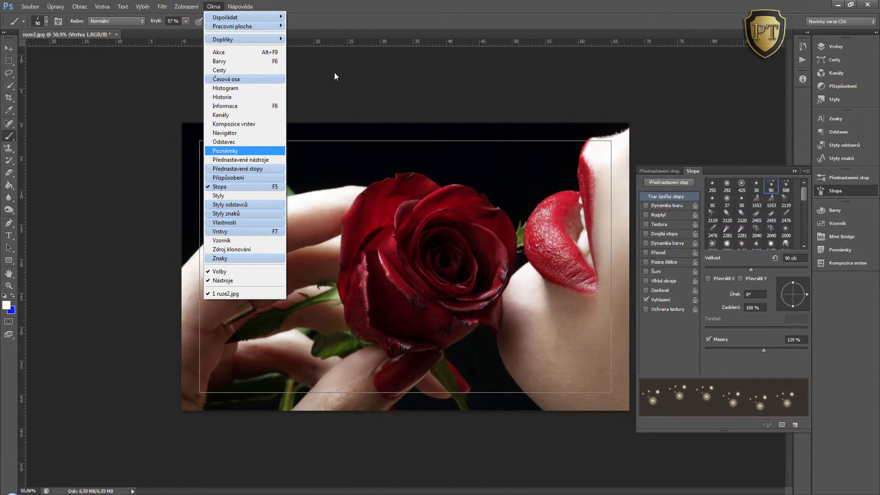
pyautogui.click(408, 7)
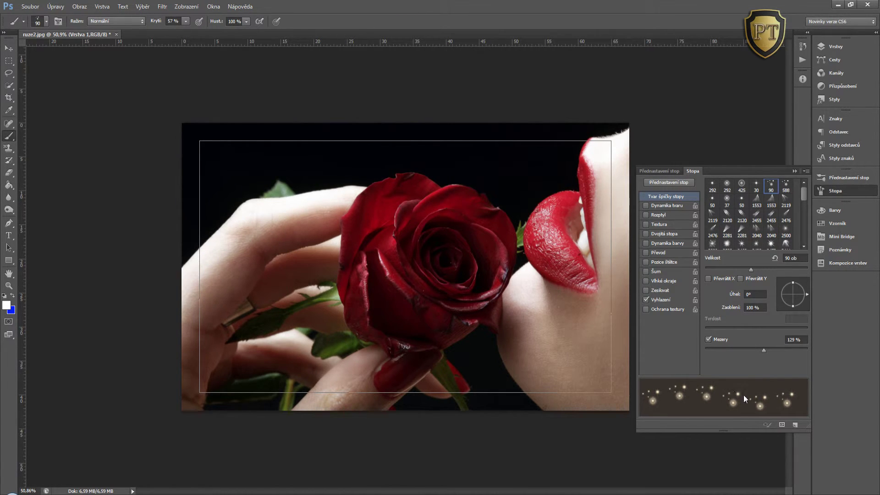
pyautogui.click(795, 170)
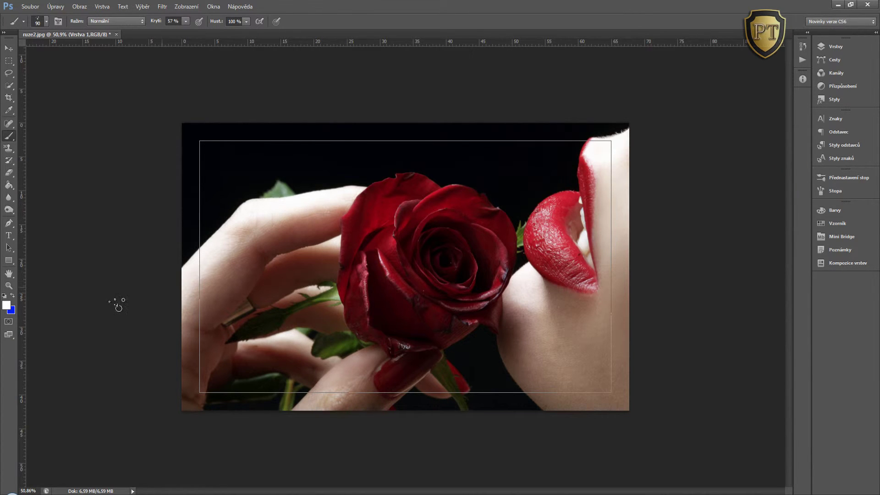
# Set the foreground colour to red (#fb1504)
pyautogui.click(7, 304)
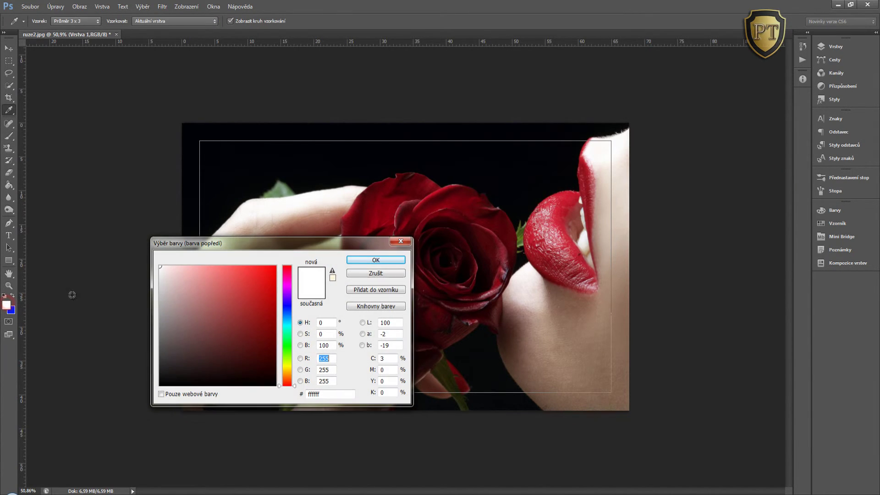
pyautogui.click(290, 381)
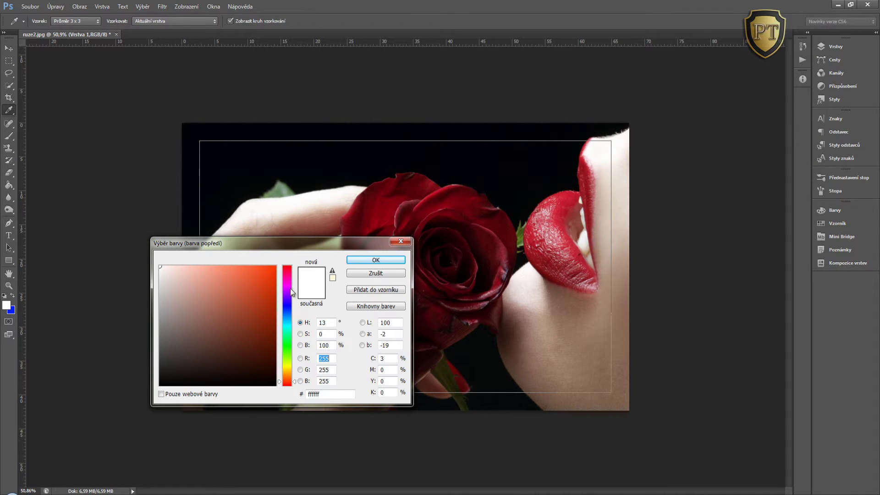
pyautogui.click(290, 385)
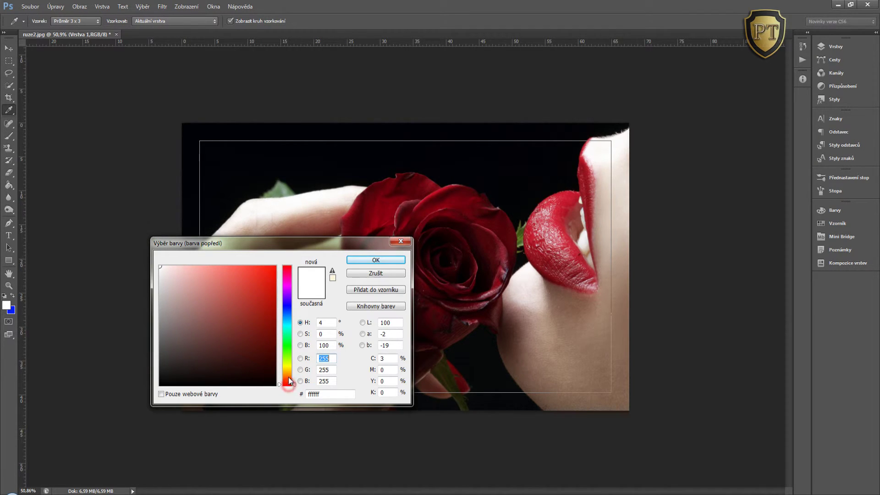
pyautogui.click(274, 267)
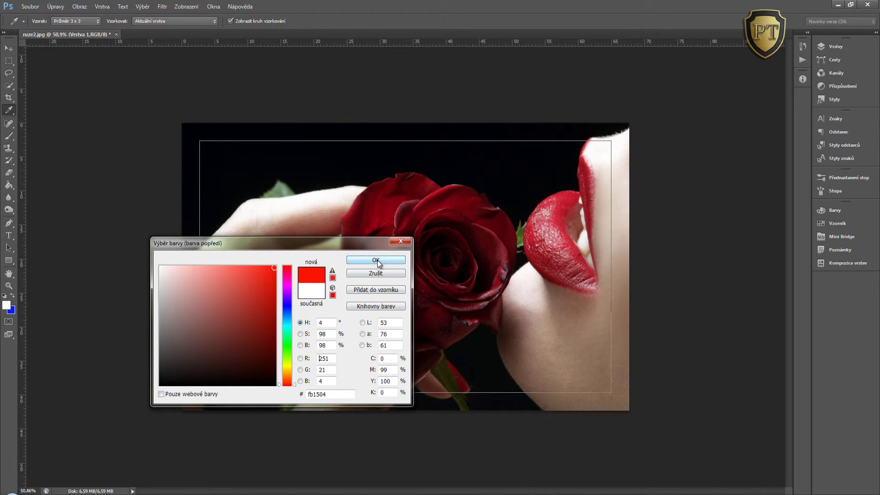
pyautogui.click(376, 260)
# Stroke the rectangular path with the red sparkle brush, zoom in, then undo it
pyautogui.press('b')
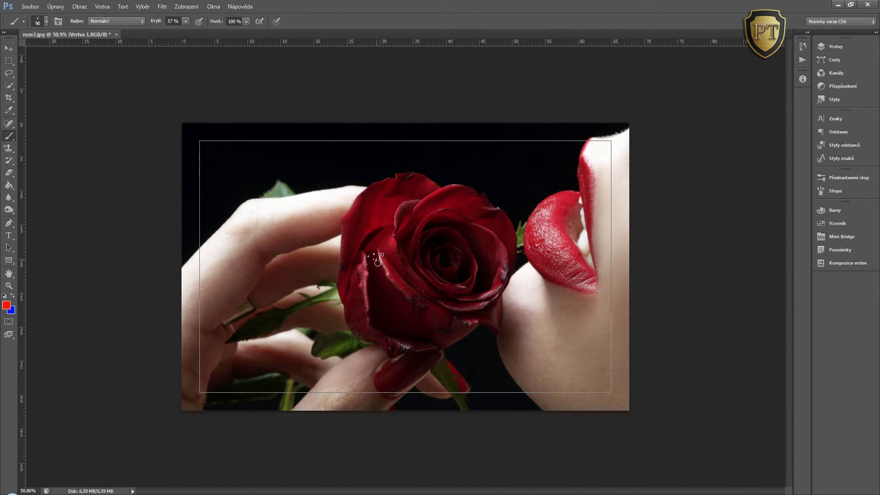
pyautogui.click(8, 260)
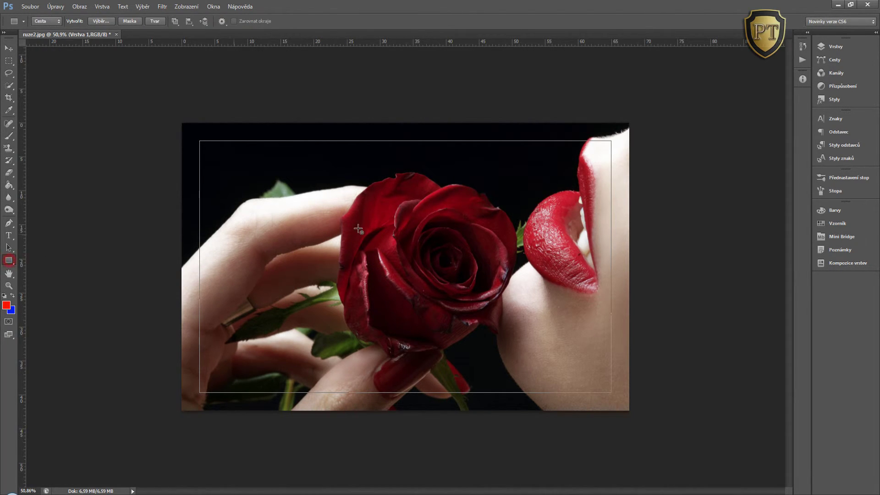
pyautogui.rightClick(366, 229)
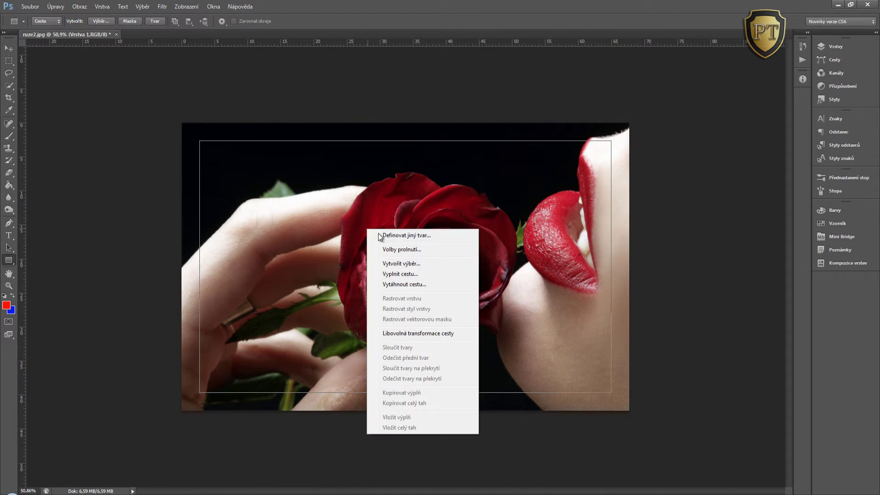
pyautogui.click(405, 286)
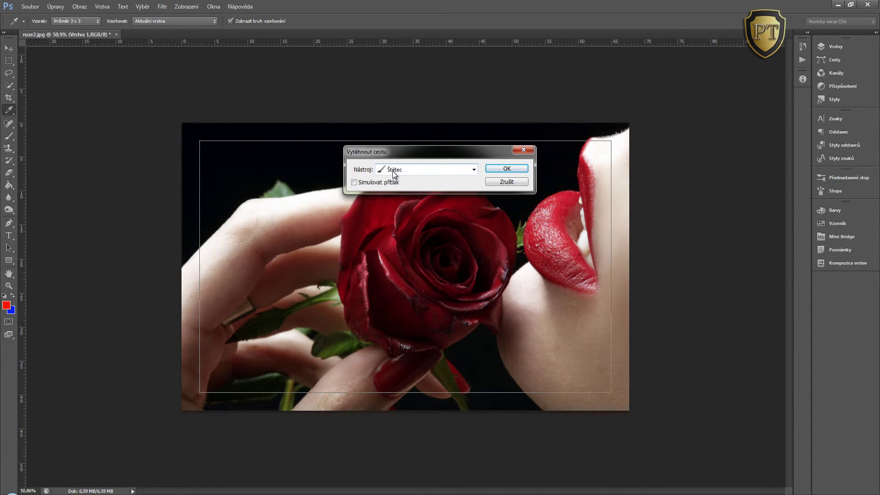
pyautogui.click(507, 169)
pyautogui.hotkey('ctrl', '+')
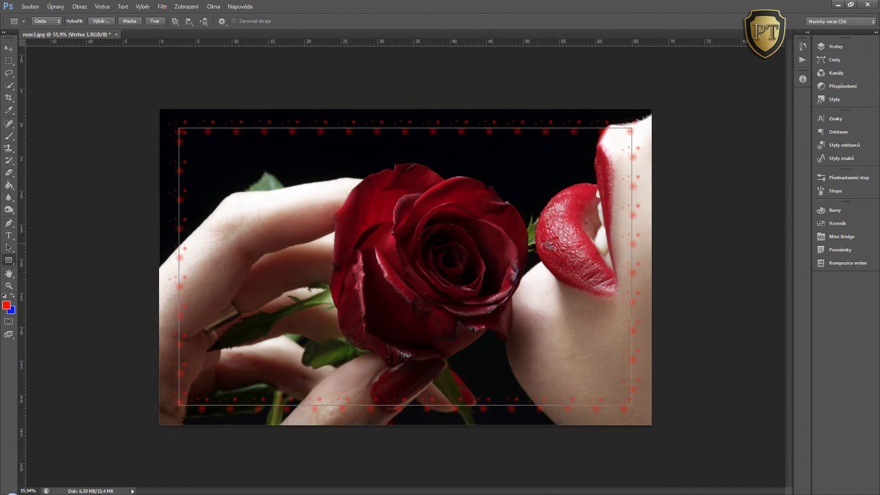
pyautogui.hotkey('ctrl', '+')
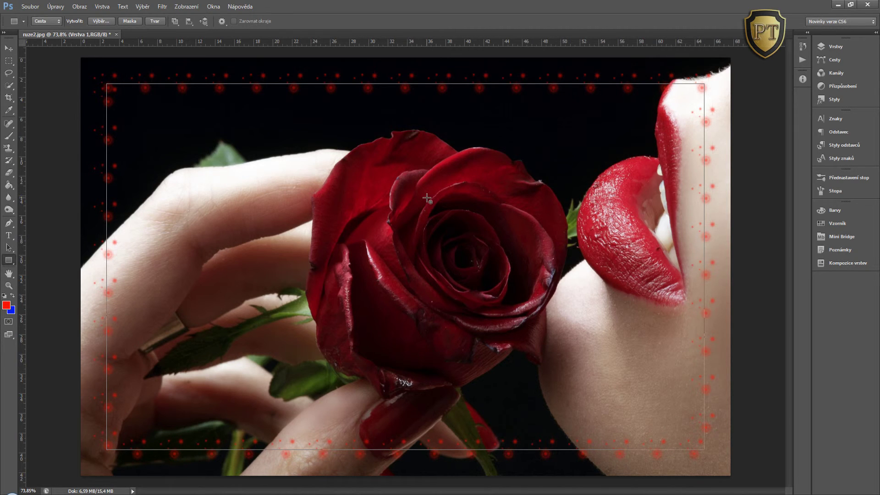
pyautogui.hotkey('ctrl', 'z')
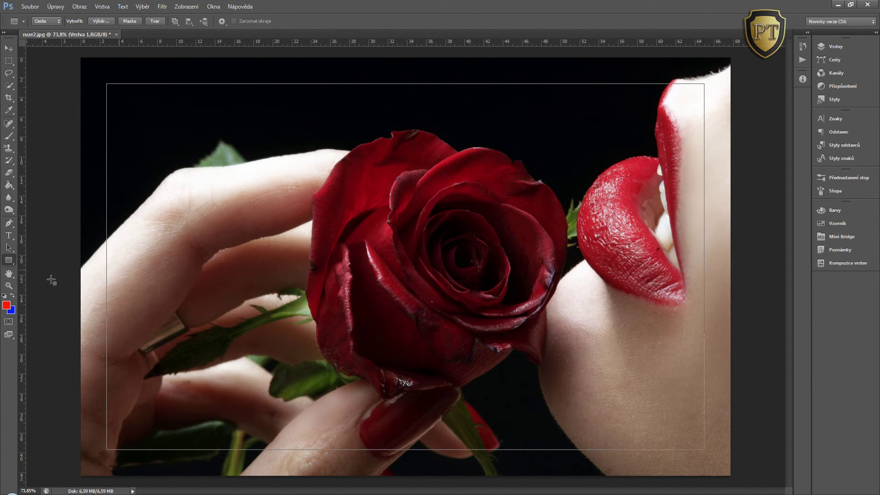
# Set the foreground colour to golden yellow (#fbcf04)
pyautogui.click(6, 305)
pyautogui.click(290, 370)
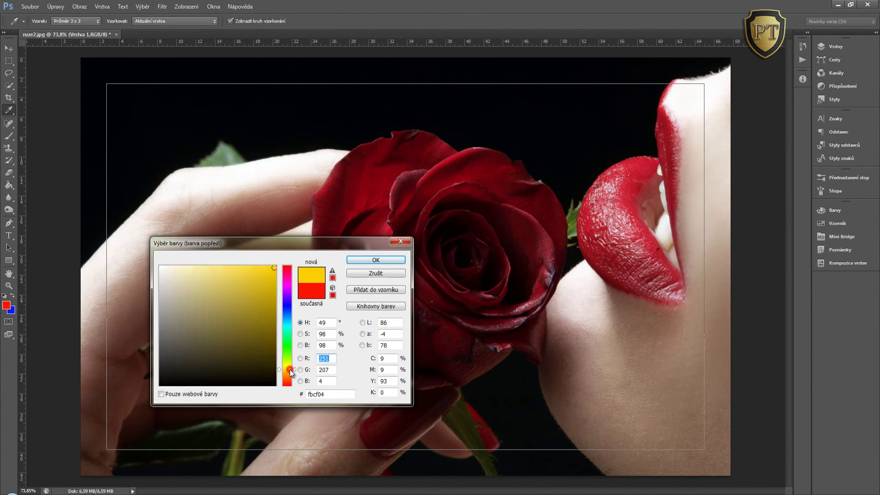
pyautogui.click(376, 260)
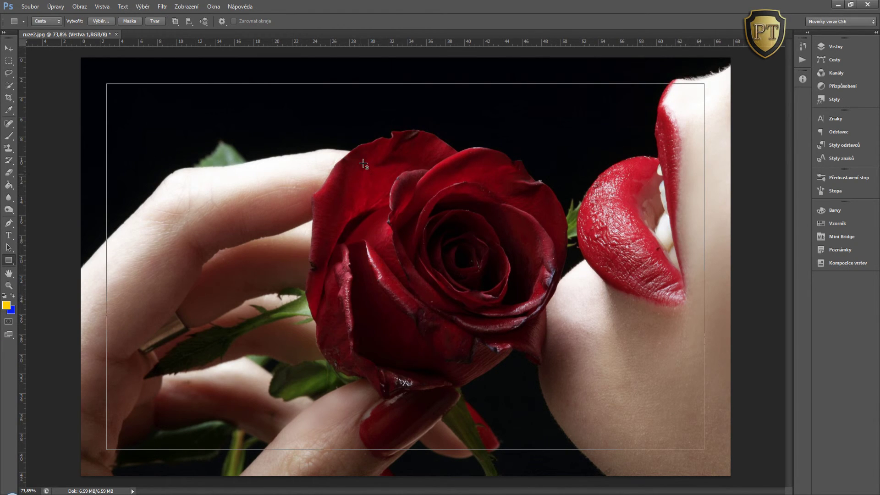
# Stroke the rectangular path with gold sparkles using the brush
pyautogui.rightClick(363, 163)
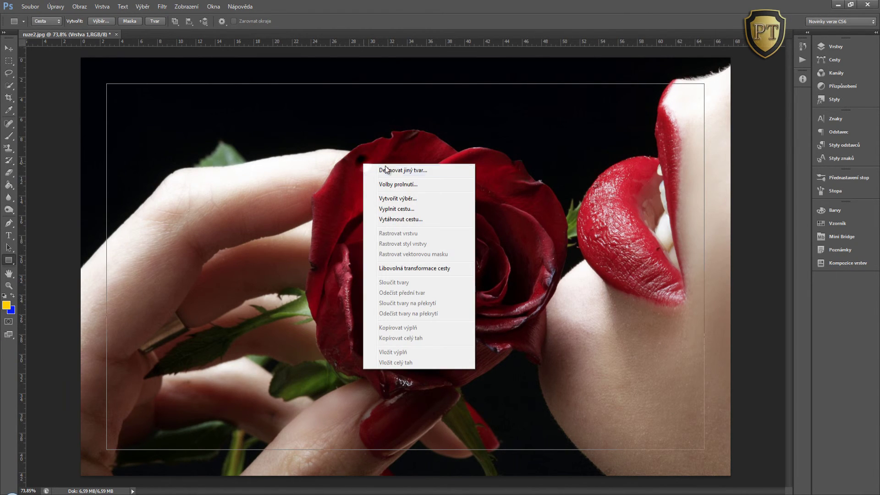
pyautogui.click(409, 219)
pyautogui.click(514, 169)
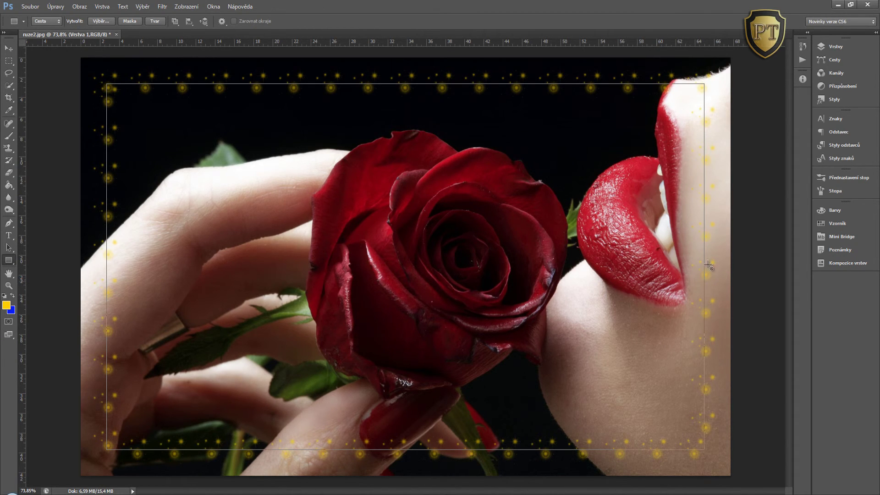
pyautogui.click(836, 47)
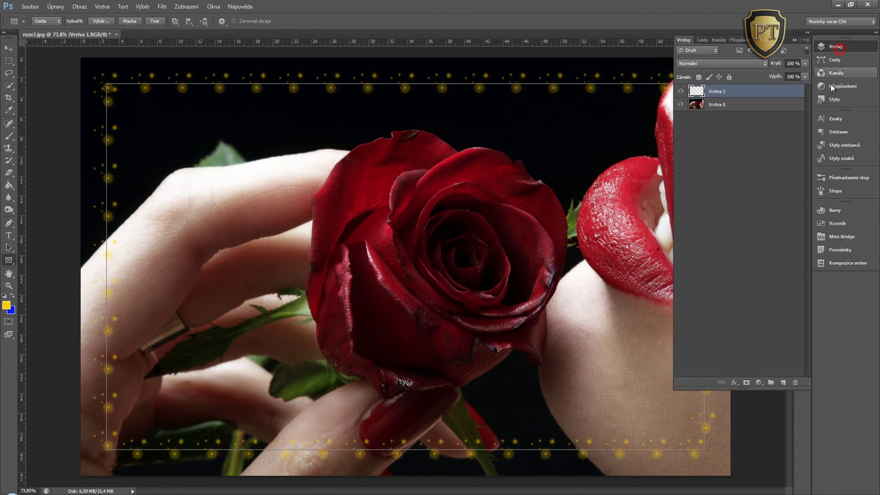
# Give Vrstva 1 a drop shadow with 32 px distance
pyautogui.doubleClick(778, 94)
pyautogui.click(643, 211)
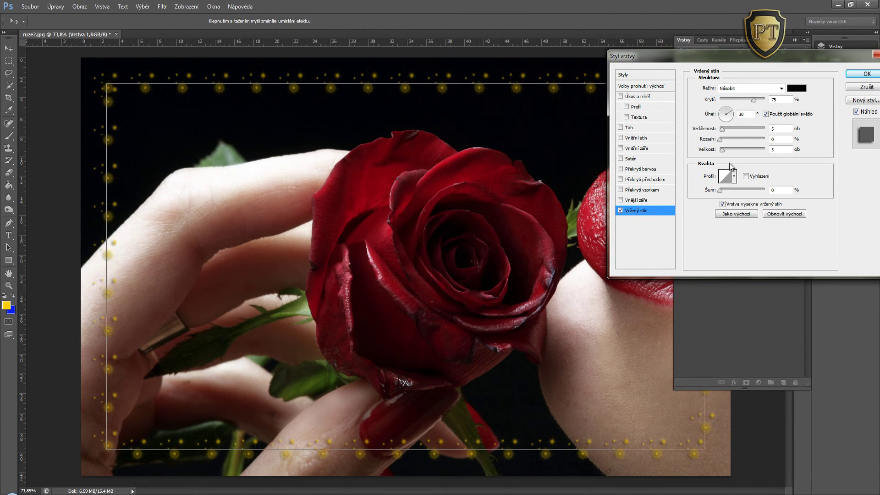
pyautogui.click(722, 132)
pyautogui.moveTo(724, 131); pyautogui.dragTo(730, 133)
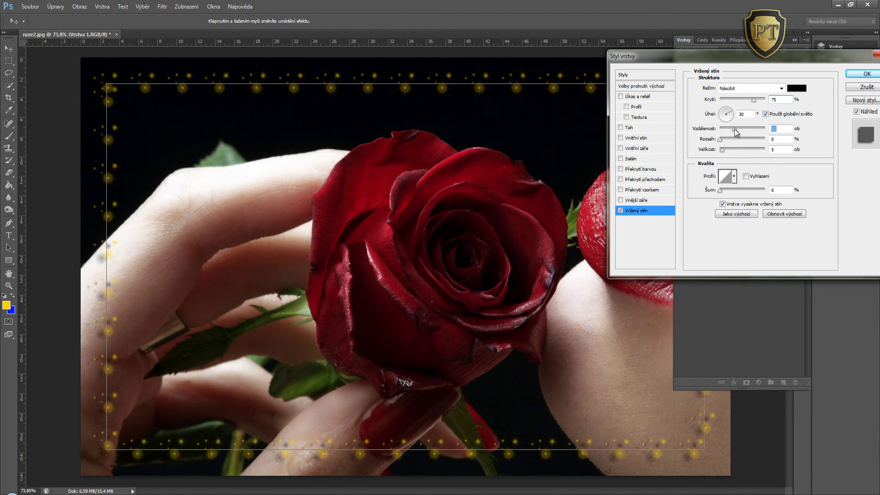
pyautogui.click(855, 75)
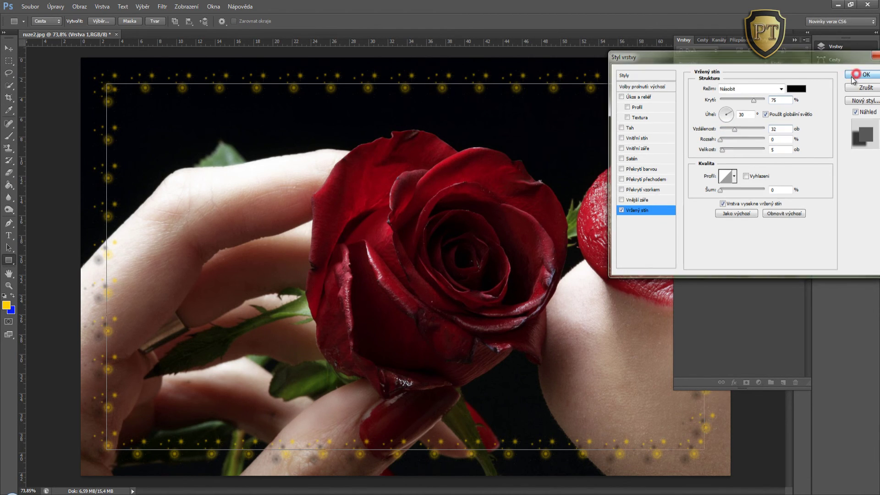
# Deselect the work path in the Paths panel to hide its outline
pyautogui.click(795, 40)
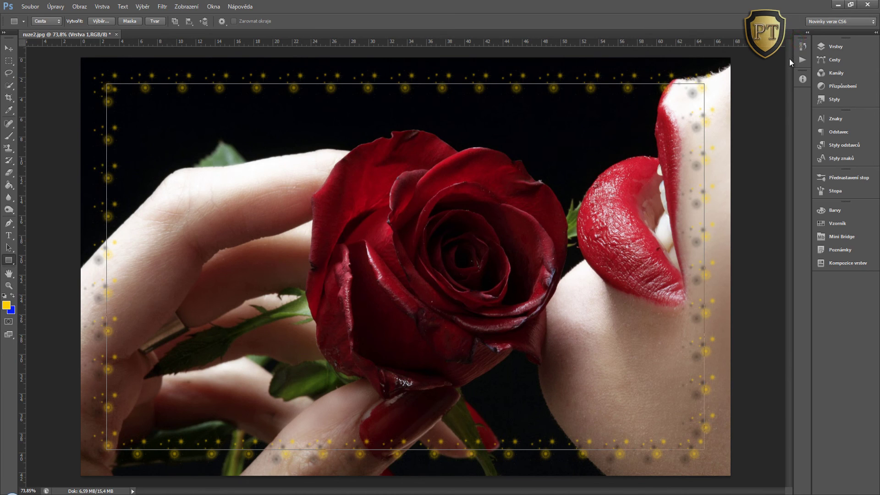
pyautogui.click(838, 59)
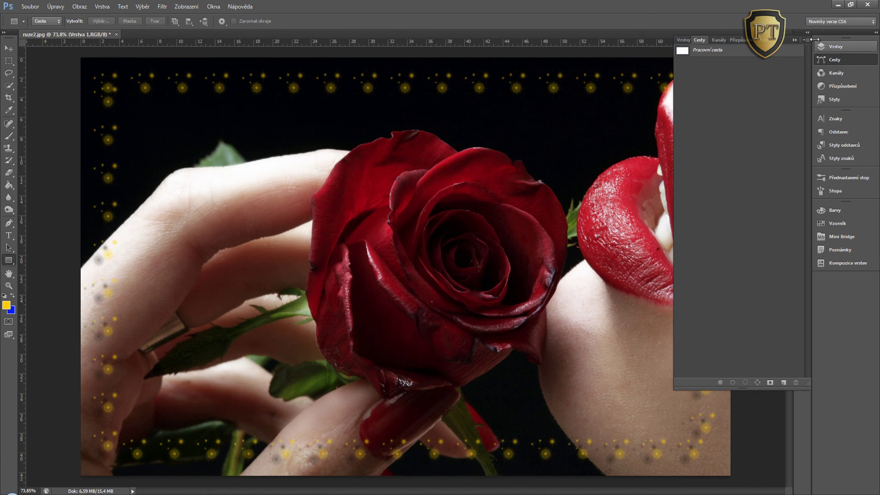
pyautogui.click(795, 40)
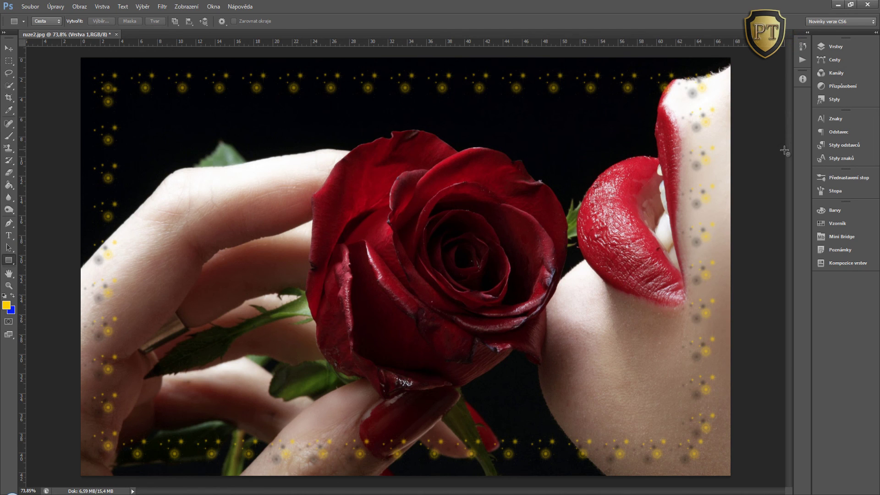